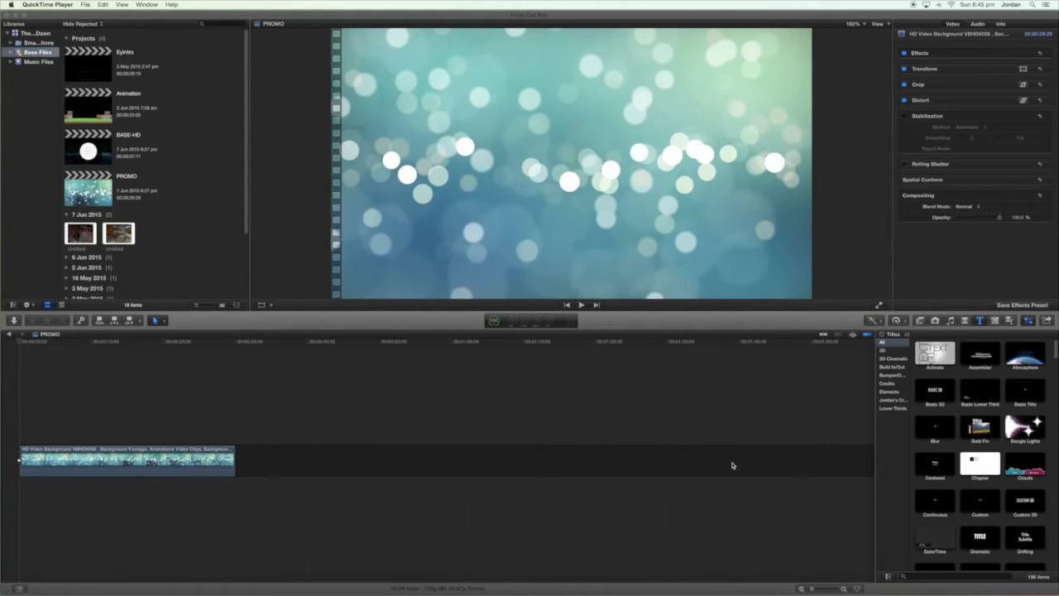
# Step: Bring Final Cut Pro forward and preview the teal bokeh clip in the PROMO project
pyautogui.click(38, 338)
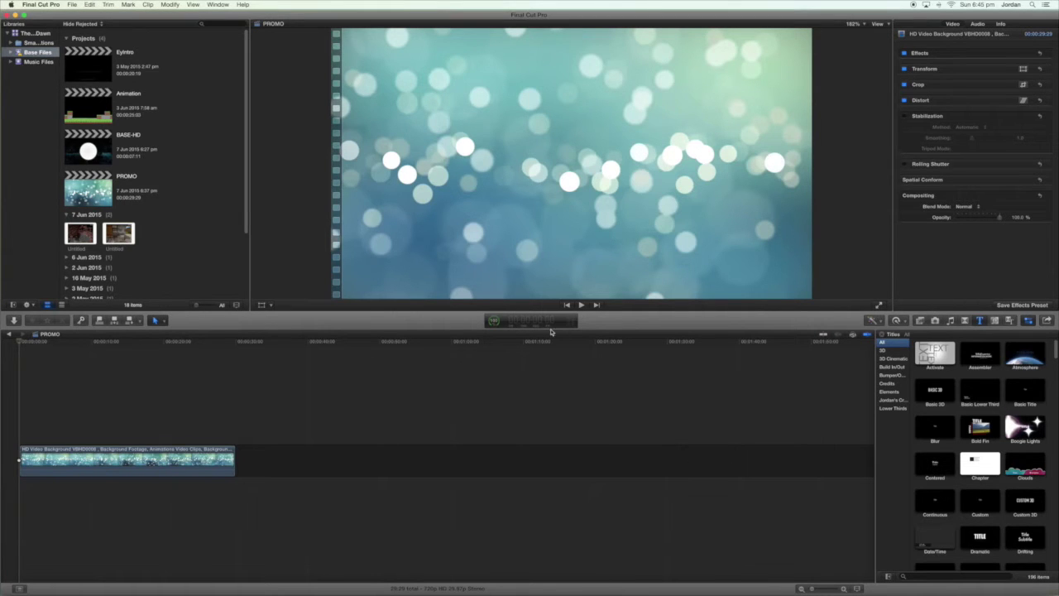
pyautogui.click(580, 305)
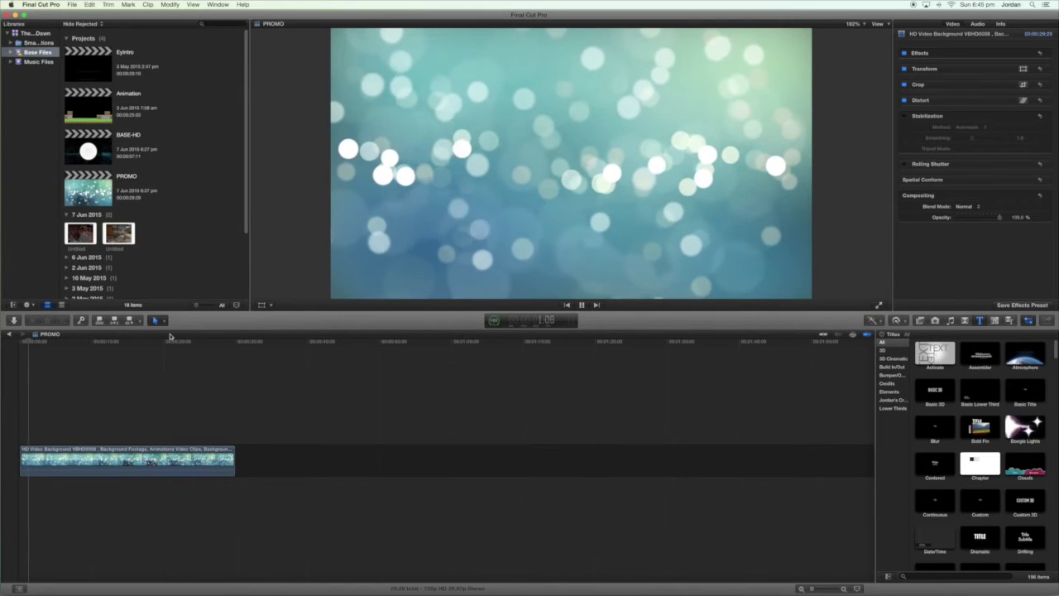
pyautogui.press('space')
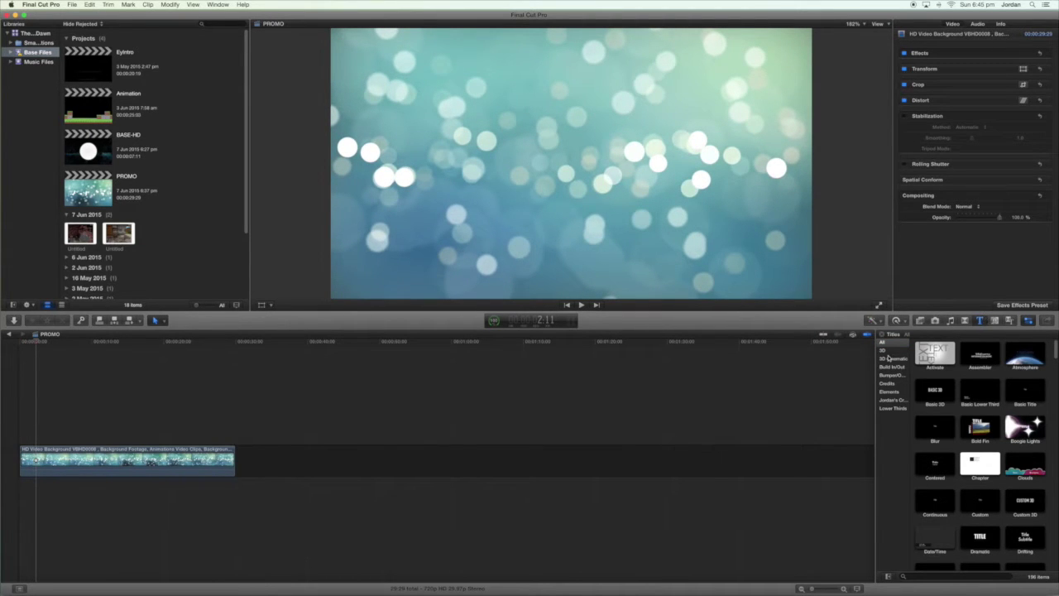
# Step: Filter the titles browser to the 3D category's eight titles
pyautogui.click(882, 351)
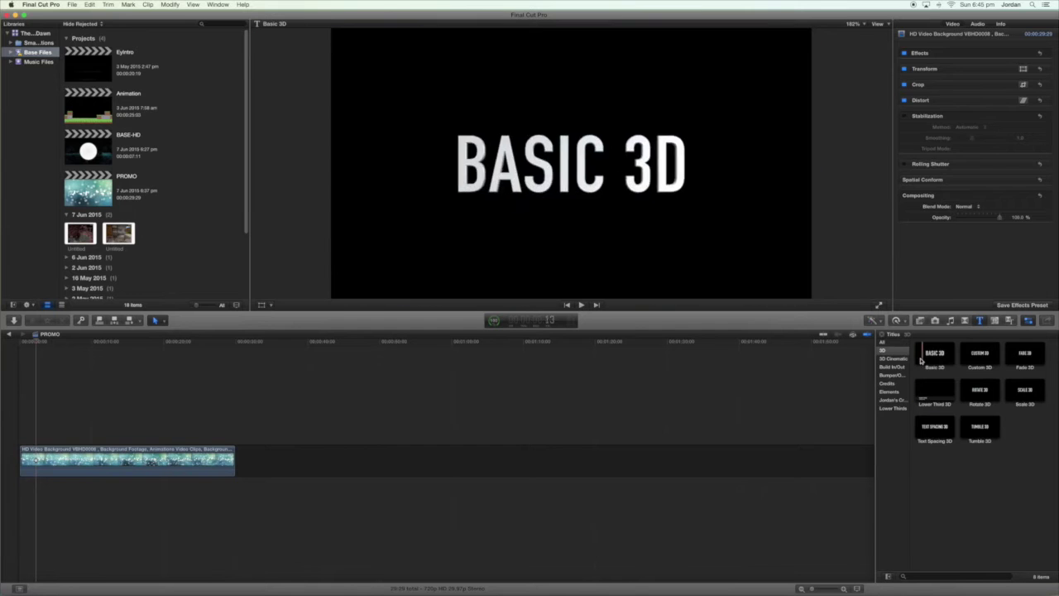
# Step: Place the Basic 3D title above the start of the bokeh background clip
pyautogui.moveTo(931, 360); pyautogui.dragTo(23, 371)
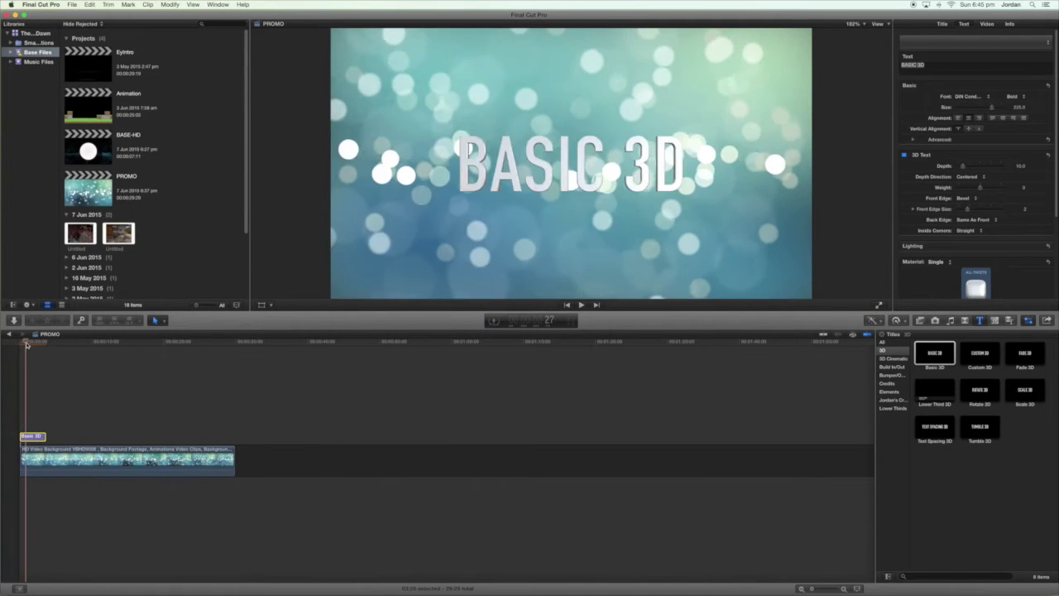
pyautogui.doubleClick(568, 165)
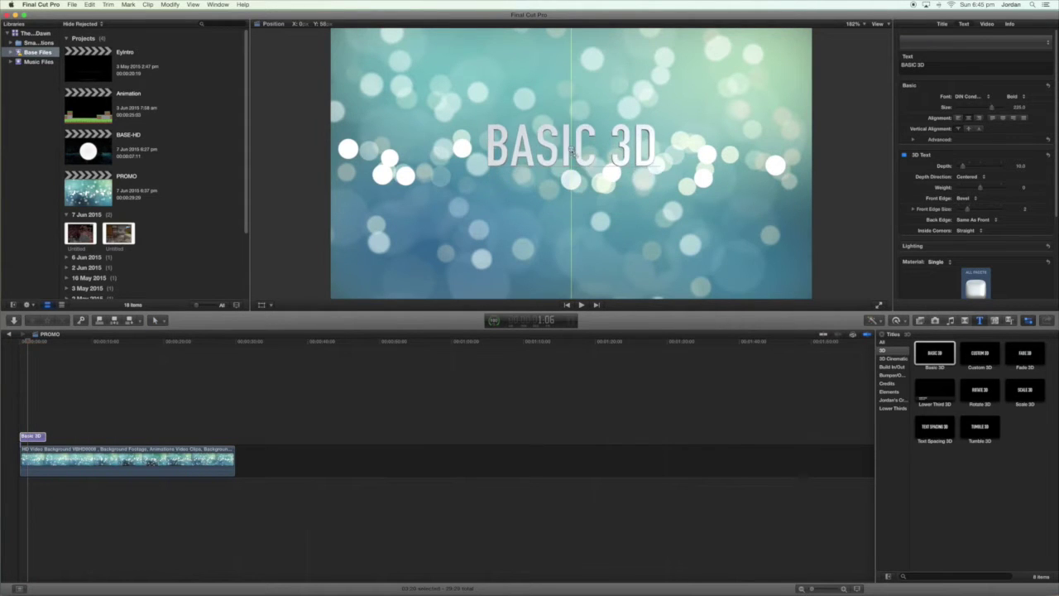
pyautogui.click(71, 388)
pyautogui.click(26, 344)
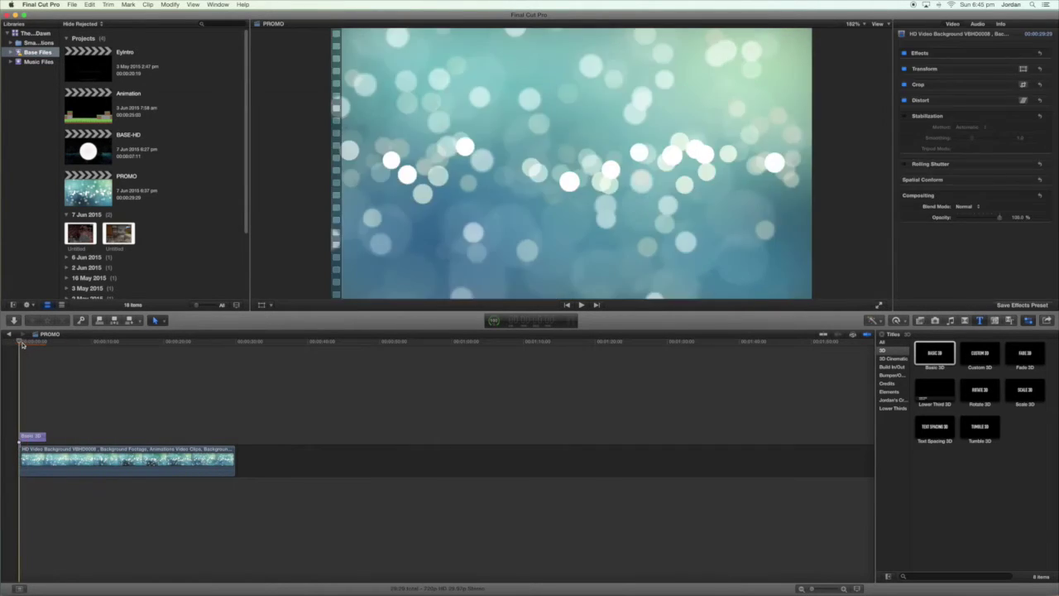
# Step: Push the 3D title toward the viewer along the Z axis and spin it
pyautogui.click(579, 140)
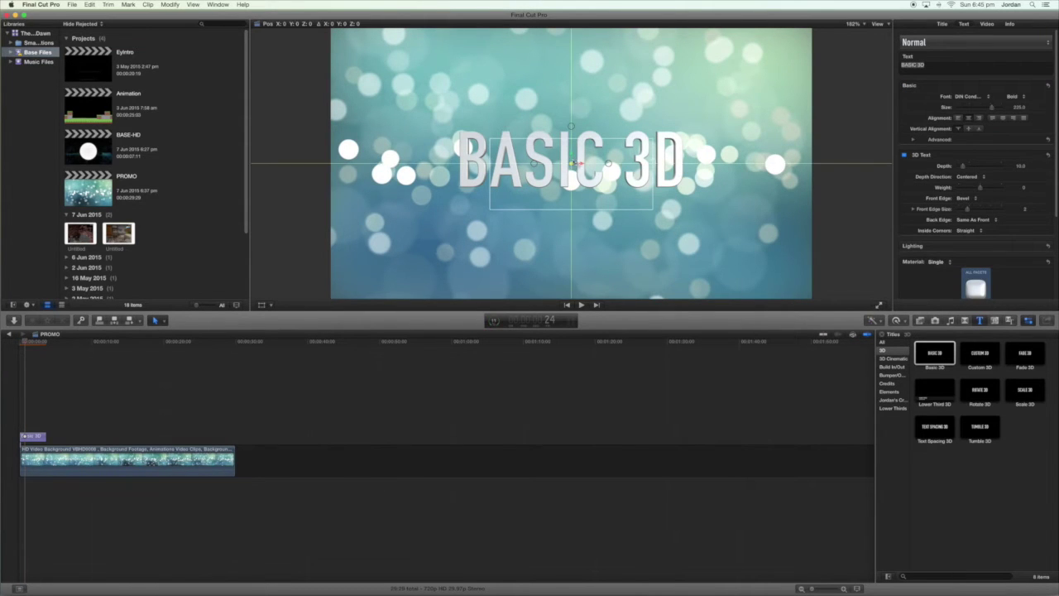
pyautogui.moveTo(573, 164)
pyautogui.mouseDown()
pyautogui.moveTo(584, 166)
pyautogui.moveTo(572, 172)
pyautogui.mouseUp()
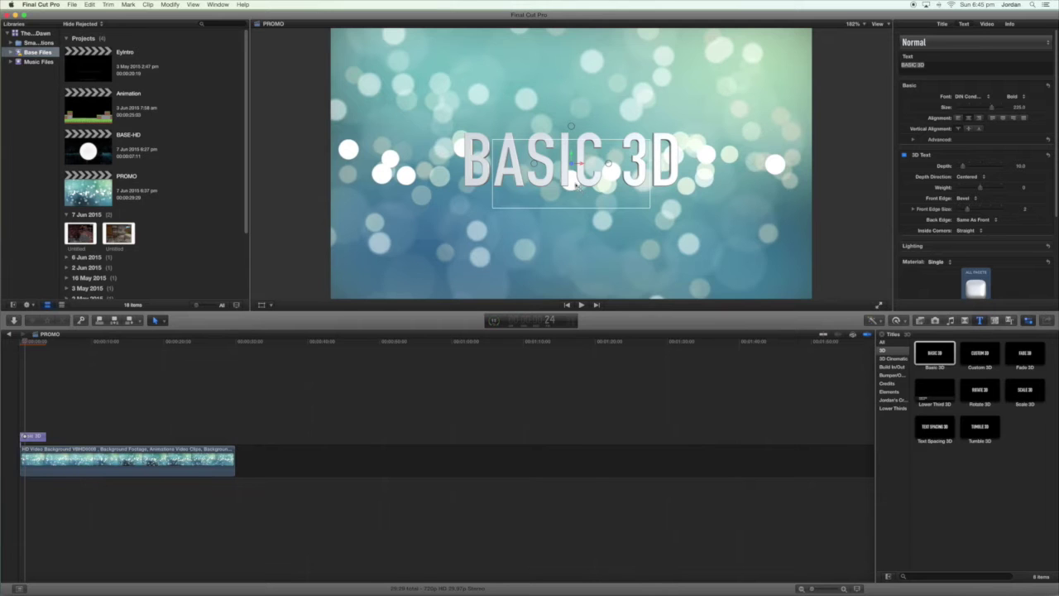
pyautogui.moveTo(572, 163); pyautogui.dragTo(571, 131)
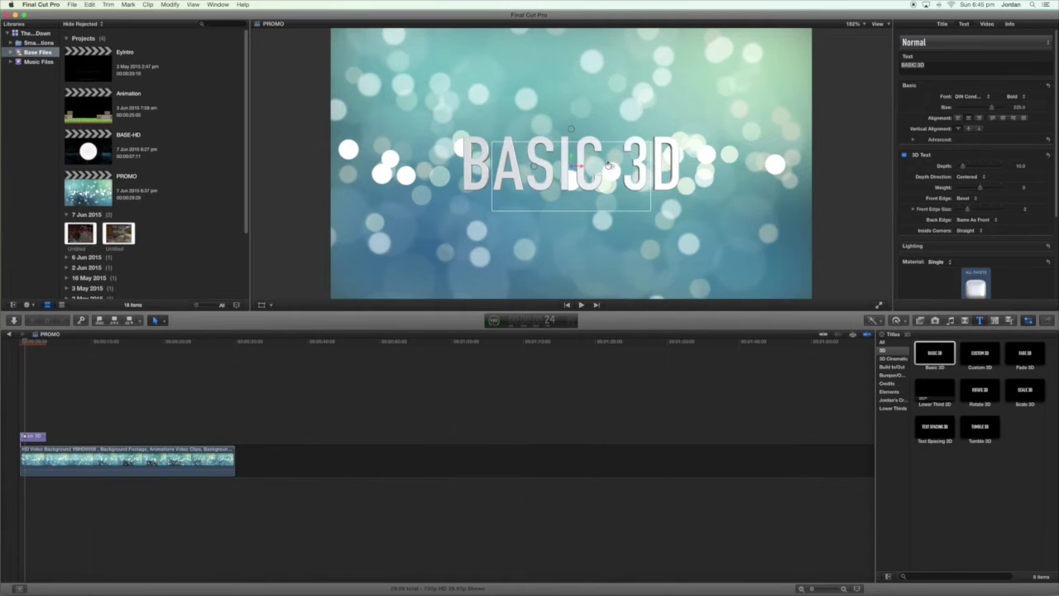
pyautogui.moveTo(609, 165); pyautogui.dragTo(643, 180)
pyautogui.click(985, 64)
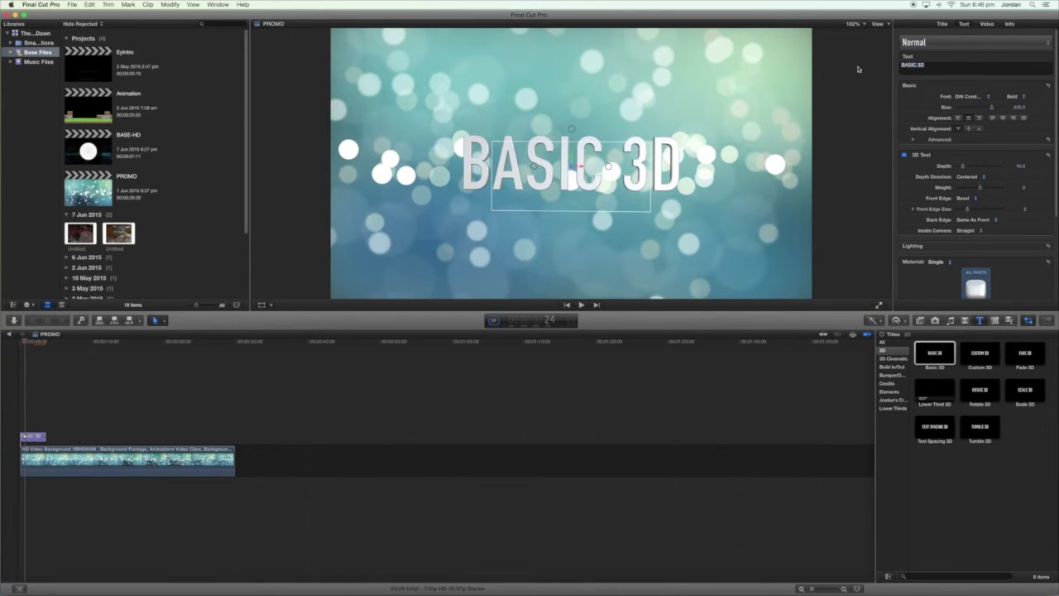
# Step: Change the title text to 'Eystreem'
pyautogui.press('BackSpace')
pyautogui.write('Eystreem')
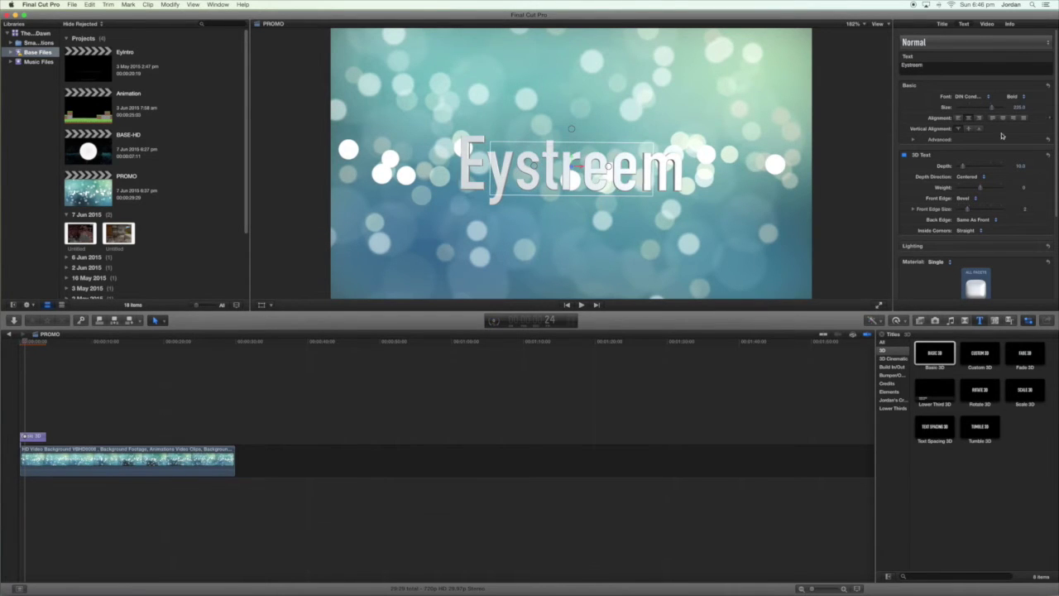
pyautogui.click(1008, 100)
# Step: Try the Metropolitan 3D style, then switch the title back to Basic 3D
pyautogui.click(951, 47)
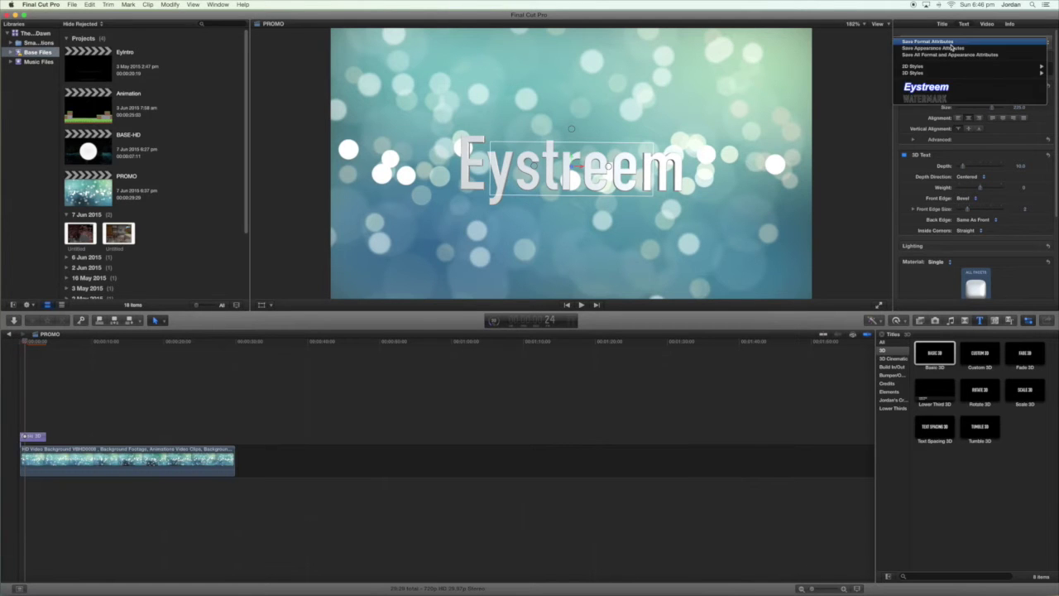
pyautogui.moveTo(947, 75)
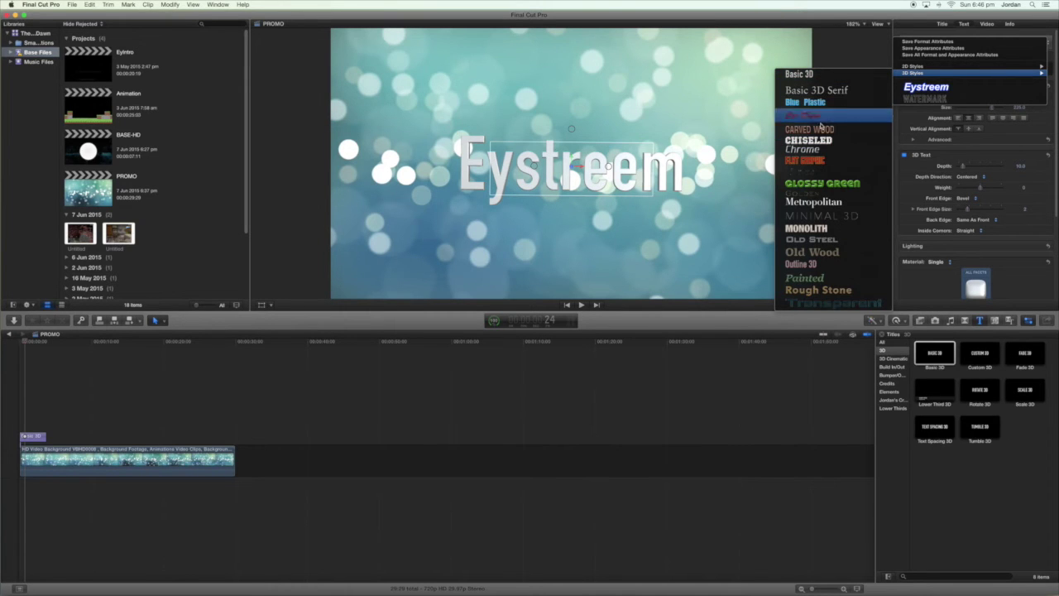
pyautogui.click(810, 206)
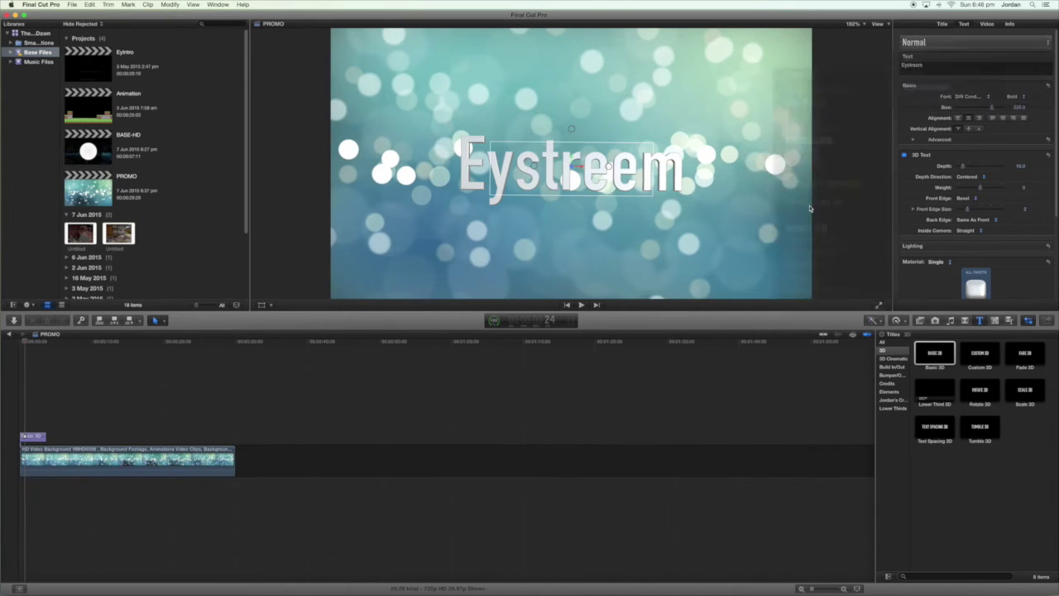
pyautogui.click(968, 42)
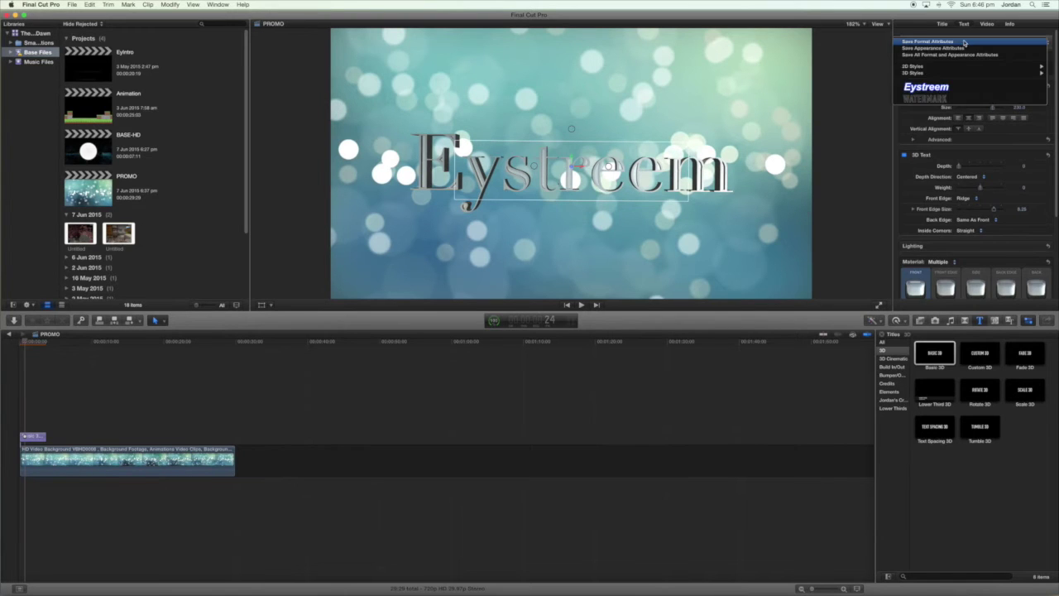
pyautogui.click(864, 75)
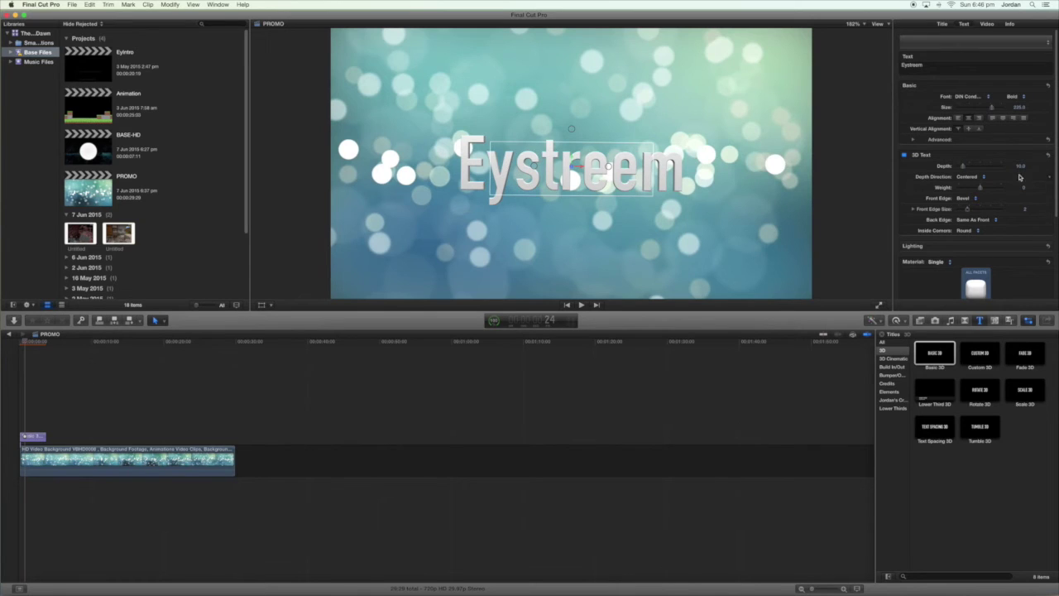
# Step: Deepen the title's extrusion, keep its direction centred, and adjust the letter weight
pyautogui.click(913, 140)
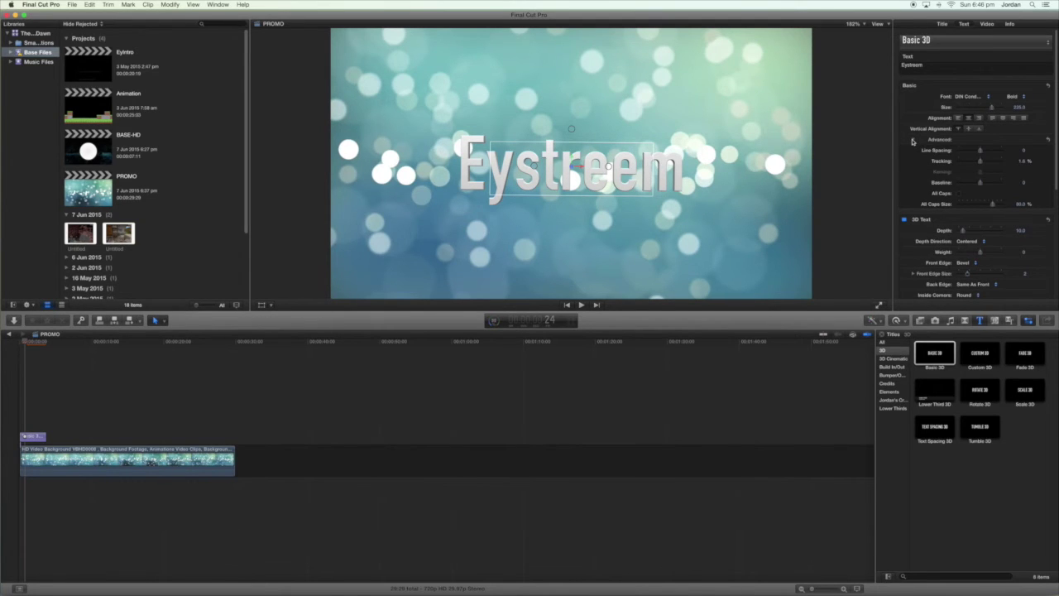
pyautogui.click(913, 140)
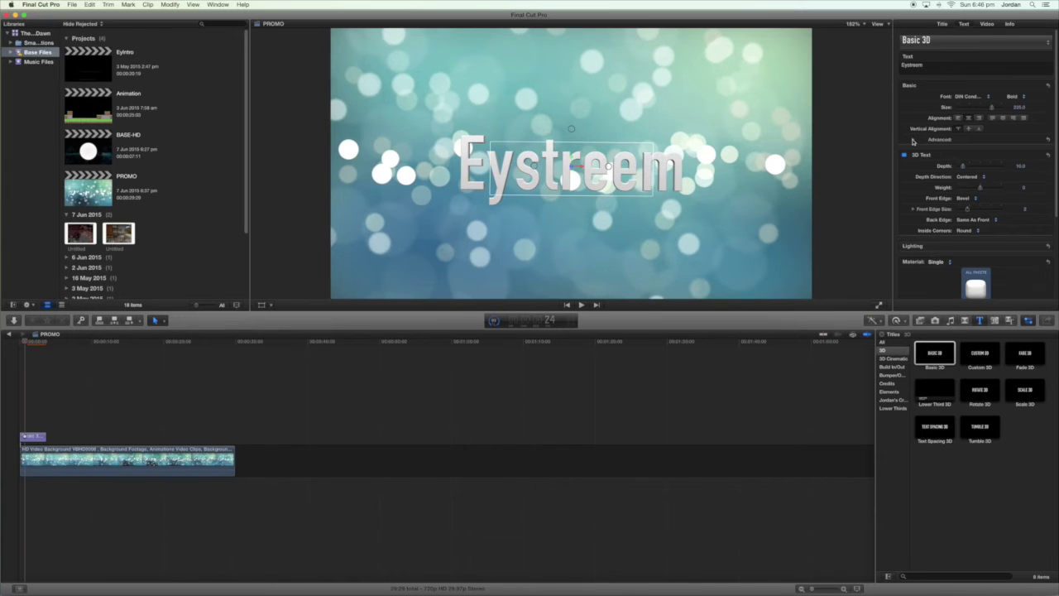
pyautogui.moveTo(962, 158)
pyautogui.mouseDown()
pyautogui.moveTo(992, 163)
pyautogui.moveTo(978, 168)
pyautogui.mouseUp()
pyautogui.click(977, 171)
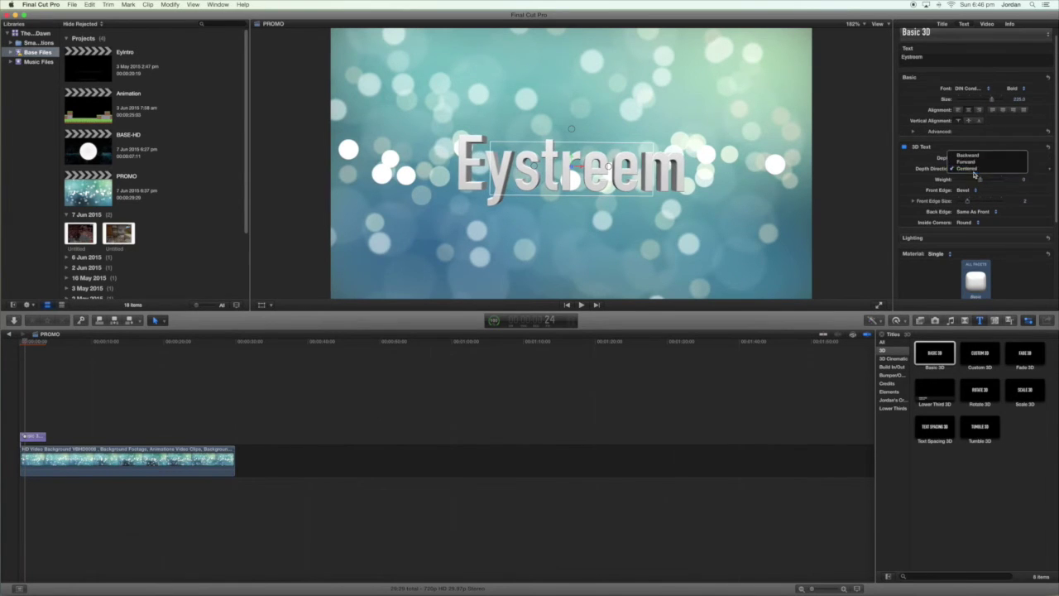
pyautogui.click(971, 169)
pyautogui.click(970, 169)
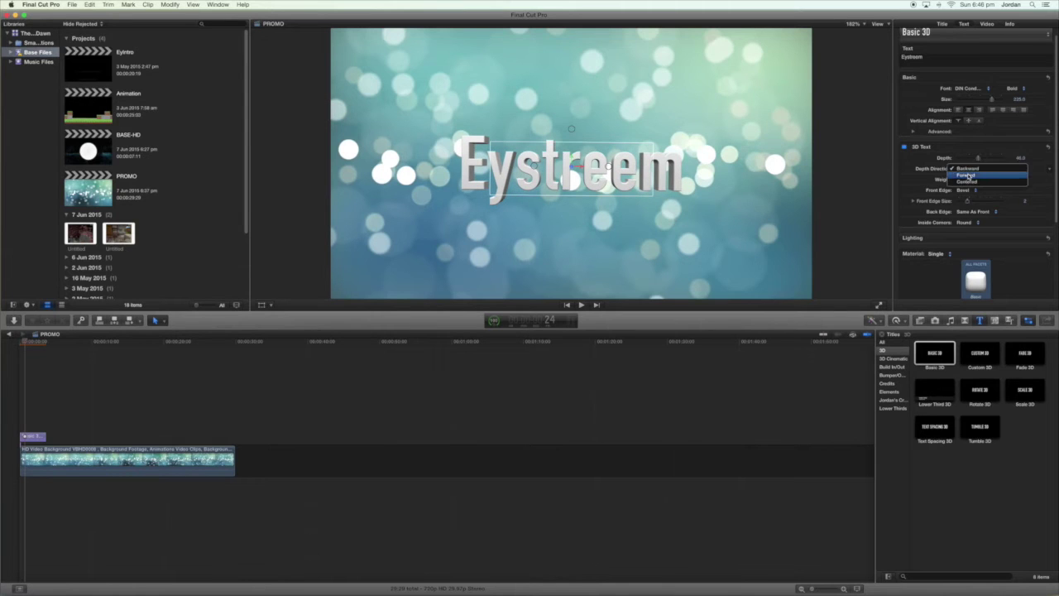
pyautogui.click(967, 176)
pyautogui.click(968, 170)
pyautogui.click(968, 176)
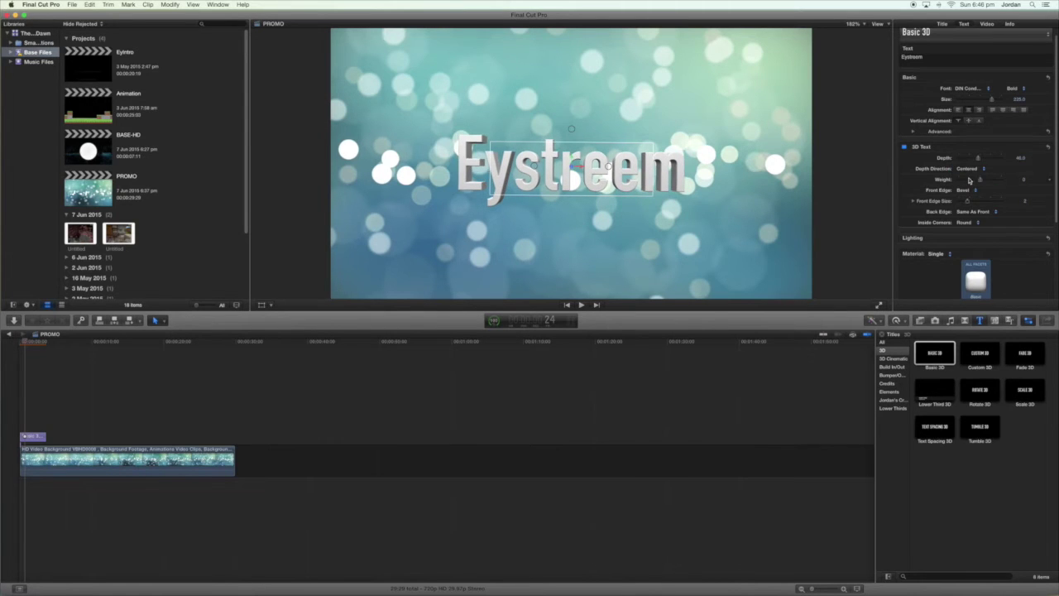
pyautogui.moveTo(981, 182)
pyautogui.mouseDown()
pyautogui.moveTo(968, 182)
pyautogui.moveTo(979, 183)
pyautogui.mouseUp()
# Step: Set Front Edge to Round at size 4.43 and Back Edge to Groove
pyautogui.click(973, 191)
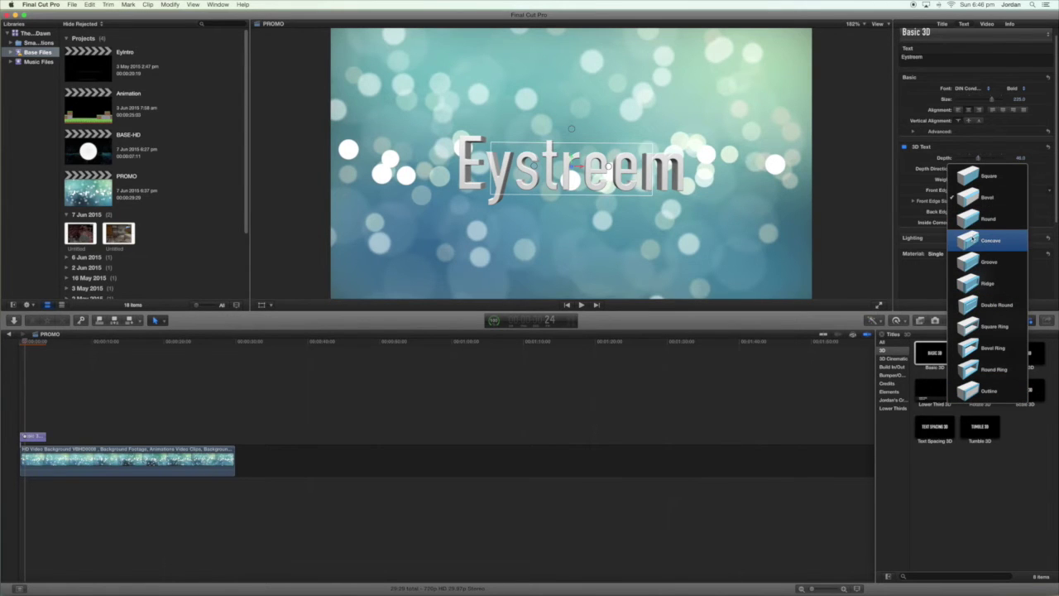
pyautogui.click(973, 225)
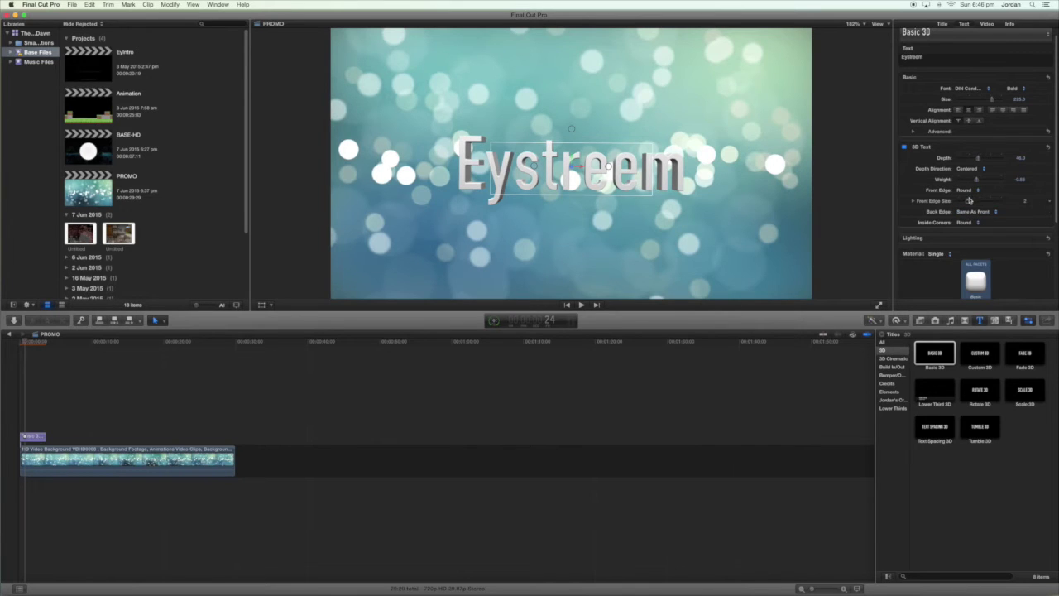
pyautogui.moveTo(969, 201)
pyautogui.mouseDown()
pyautogui.moveTo(985, 204)
pyautogui.moveTo(974, 204)
pyautogui.mouseUp()
pyautogui.click(973, 214)
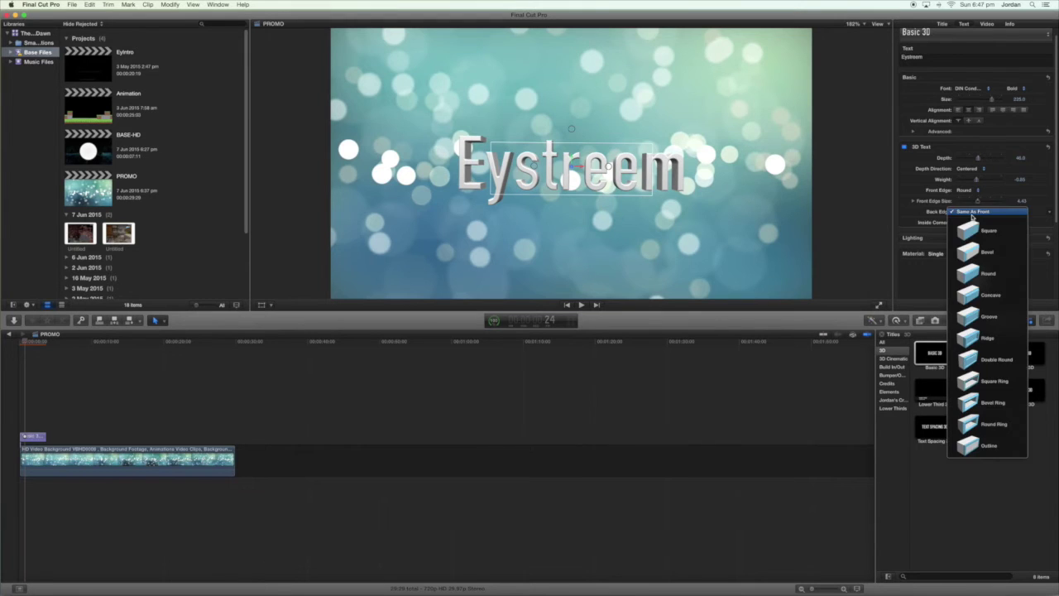
pyautogui.click(973, 323)
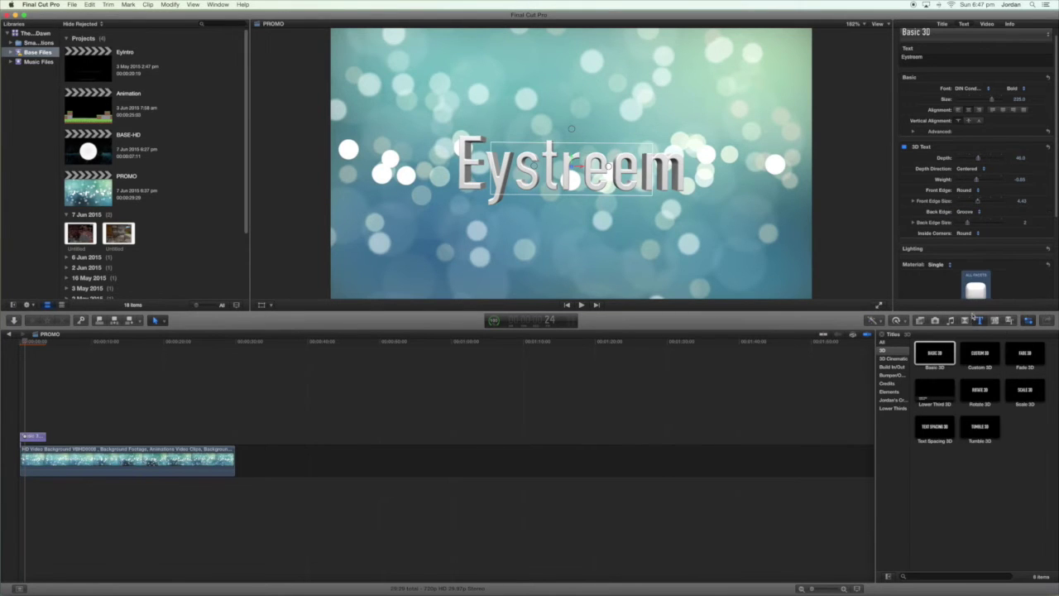
# Step: Try Miter inside corners, then set them back to Round
pyautogui.click(957, 233)
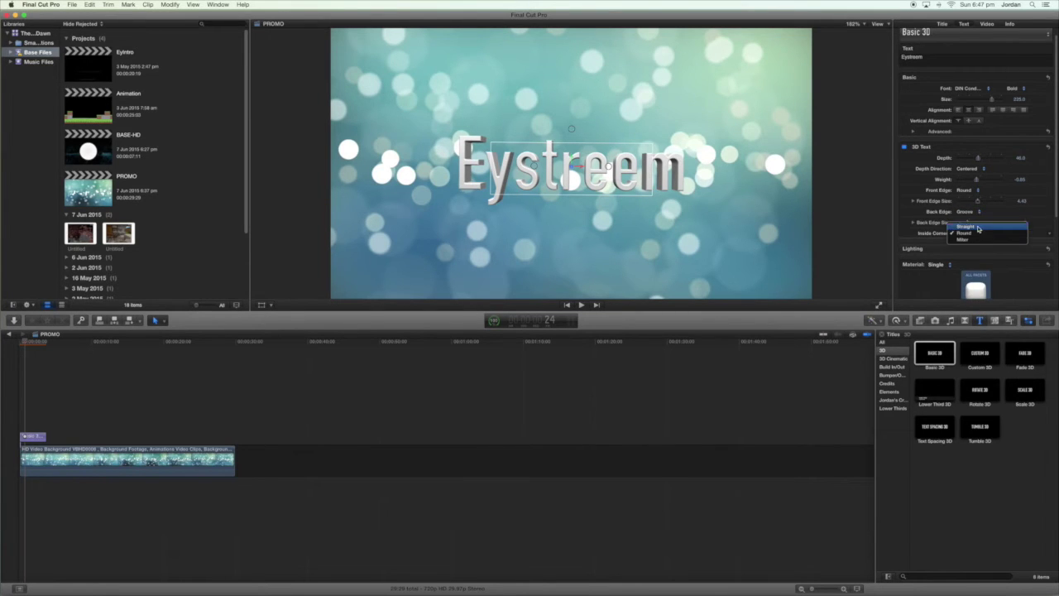
pyautogui.click(975, 234)
pyautogui.click(976, 234)
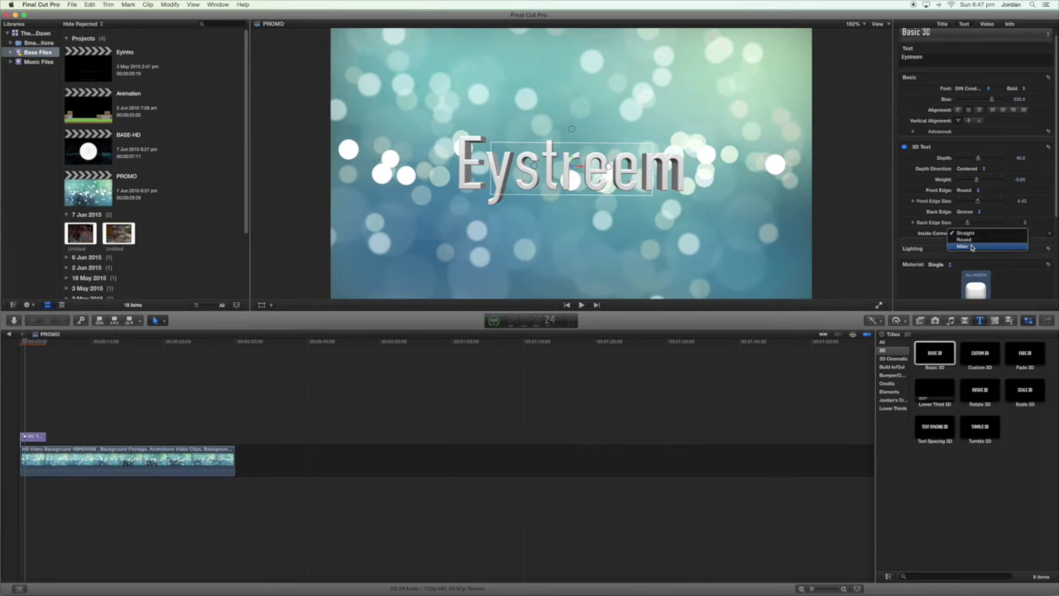
pyautogui.click(973, 250)
pyautogui.click(972, 239)
pyautogui.click(973, 233)
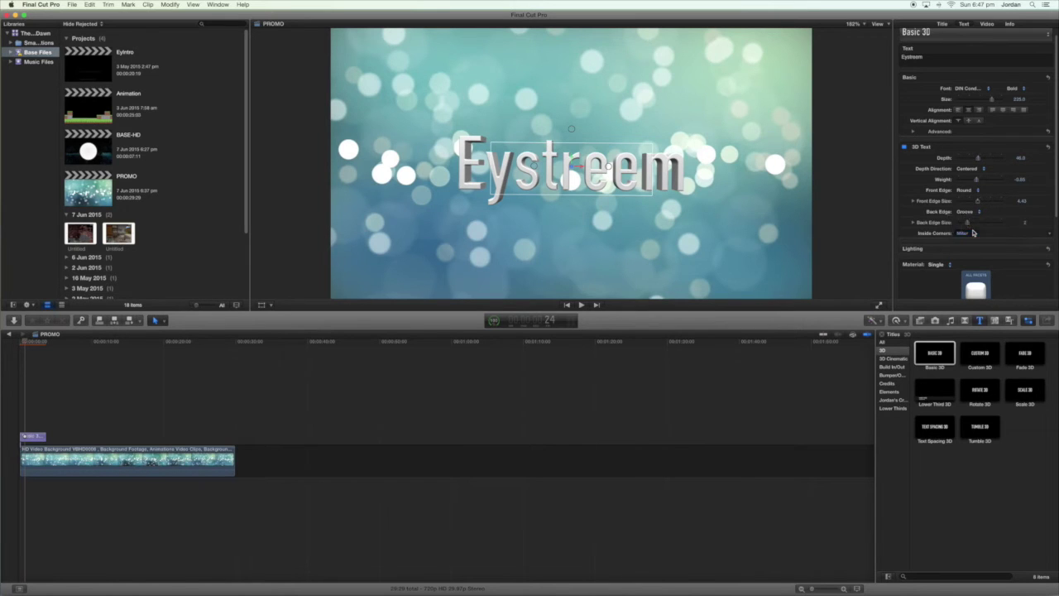
pyautogui.click(972, 234)
pyautogui.click(993, 225)
# Step: Try the Above and Medium Right lighting styles on the Eystreem title
pyautogui.scroll(-5, 1026, 166)
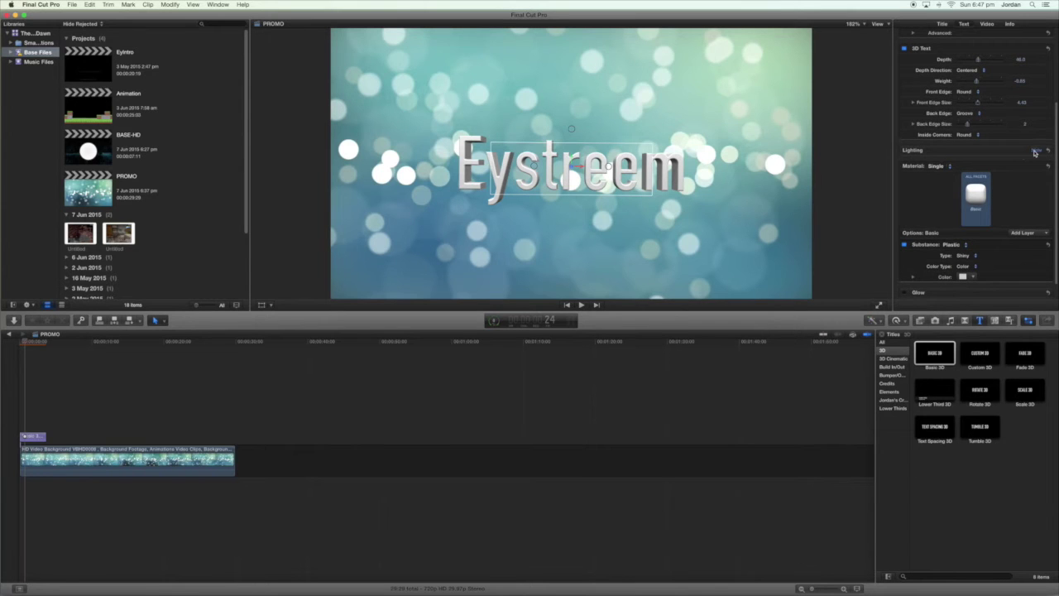
pyautogui.click(1034, 152)
pyautogui.click(972, 162)
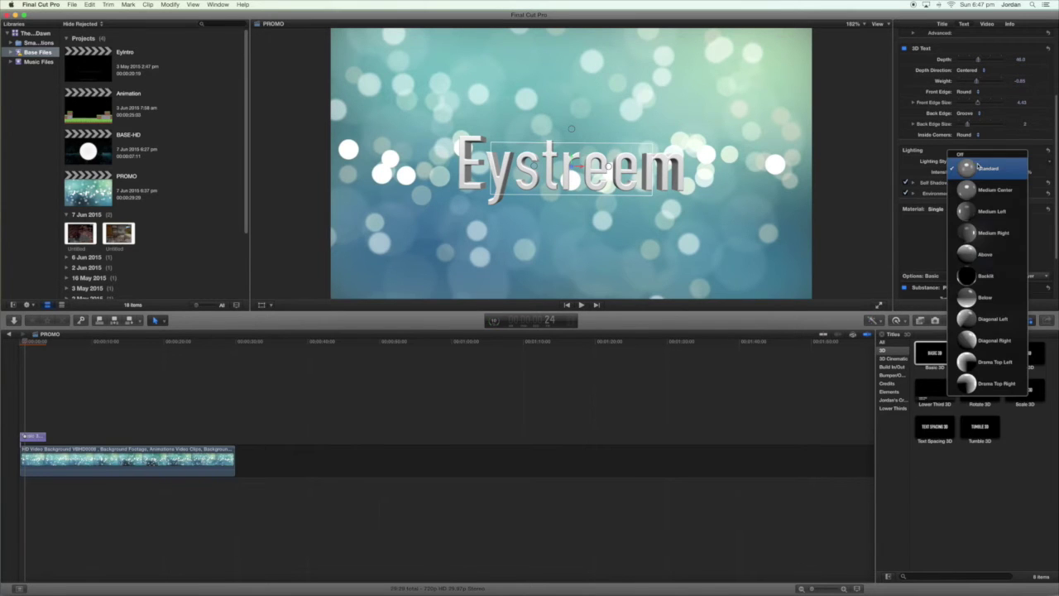
pyautogui.click(979, 258)
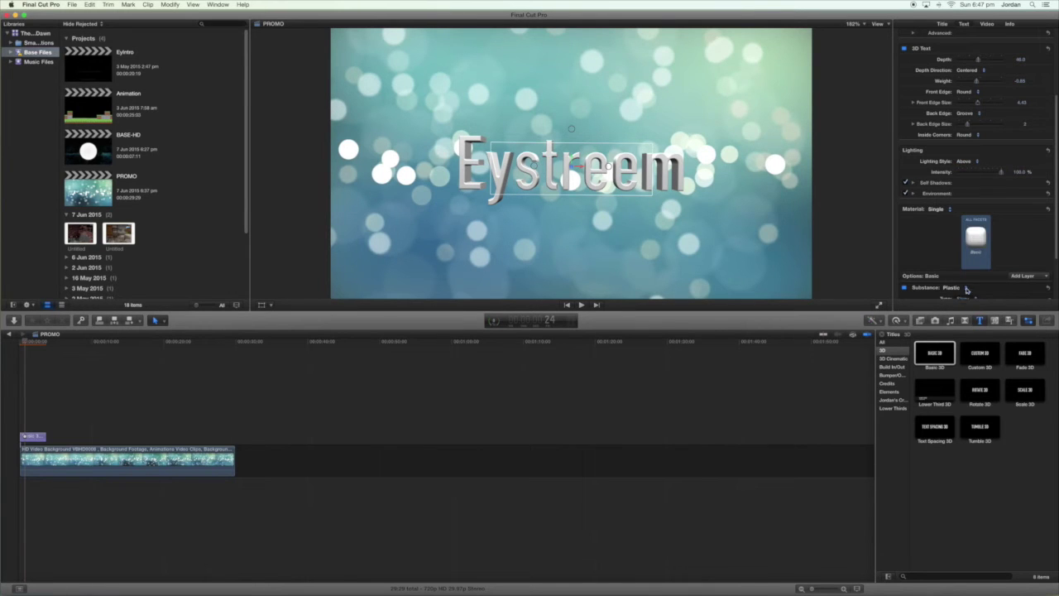
pyautogui.click(967, 162)
pyautogui.click(970, 148)
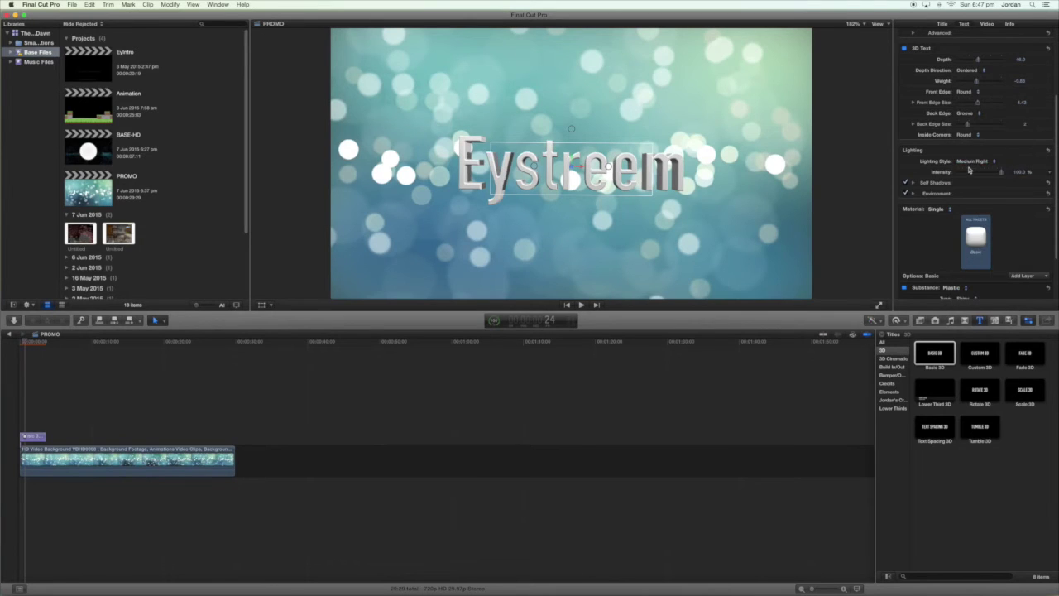
# Step: Try Drama Top Left and Backlit, then settle on Medium Center lighting
pyautogui.click(970, 162)
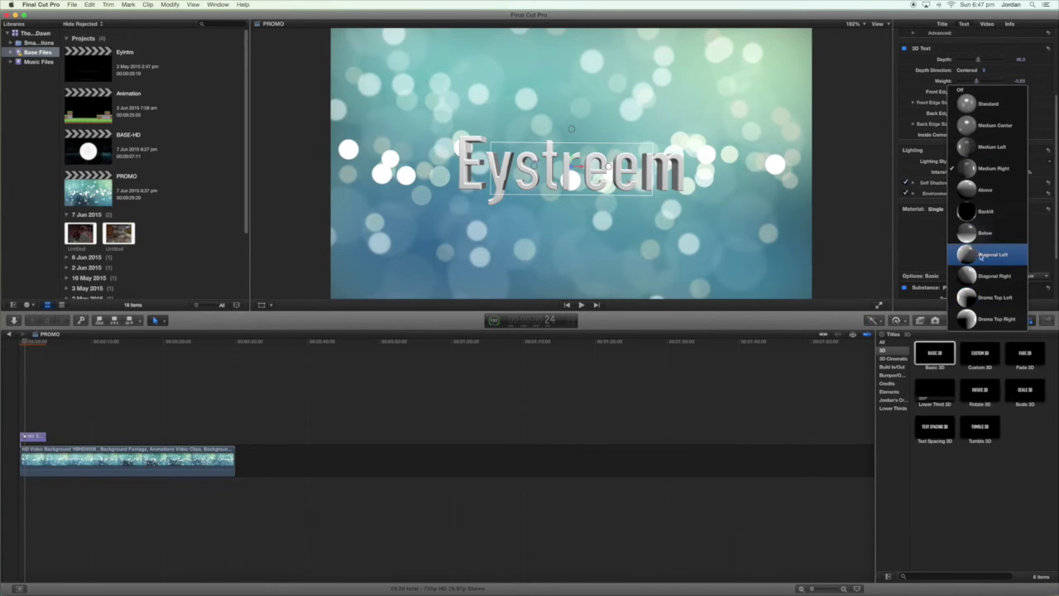
pyautogui.click(985, 298)
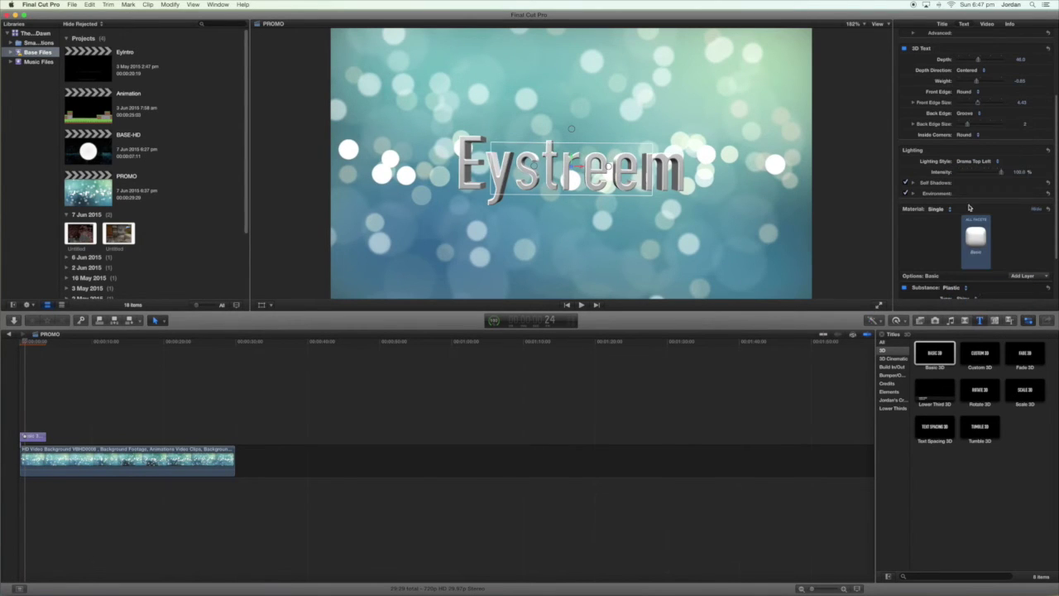
pyautogui.click(969, 163)
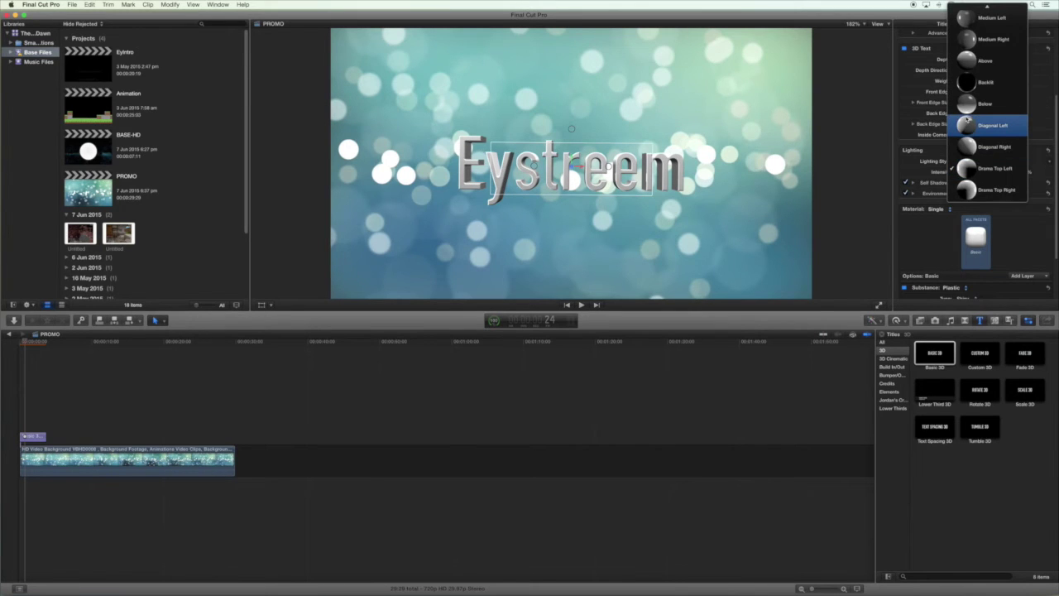
pyautogui.click(973, 82)
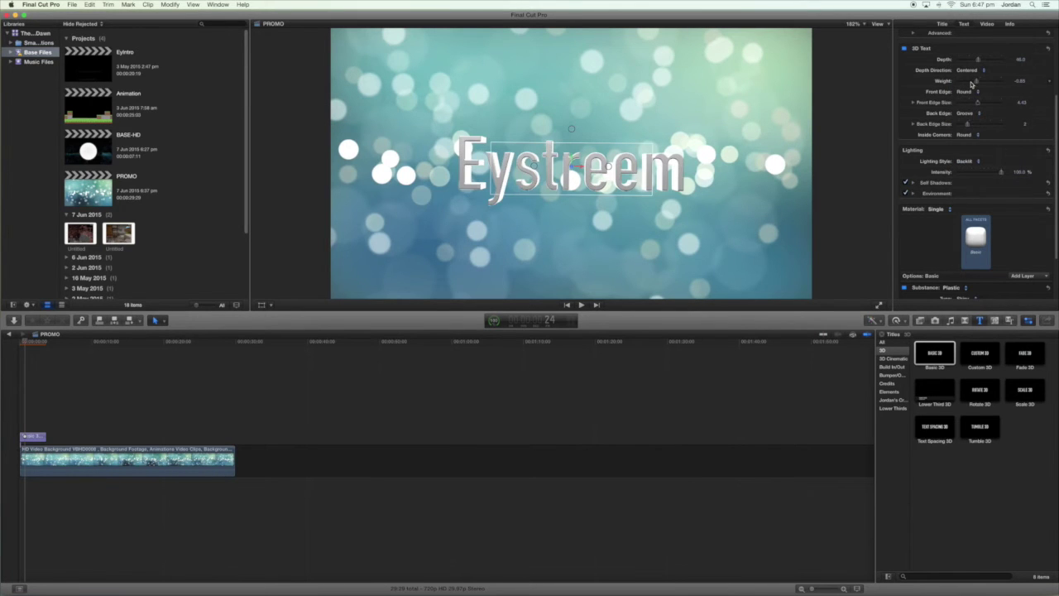
pyautogui.click(965, 162)
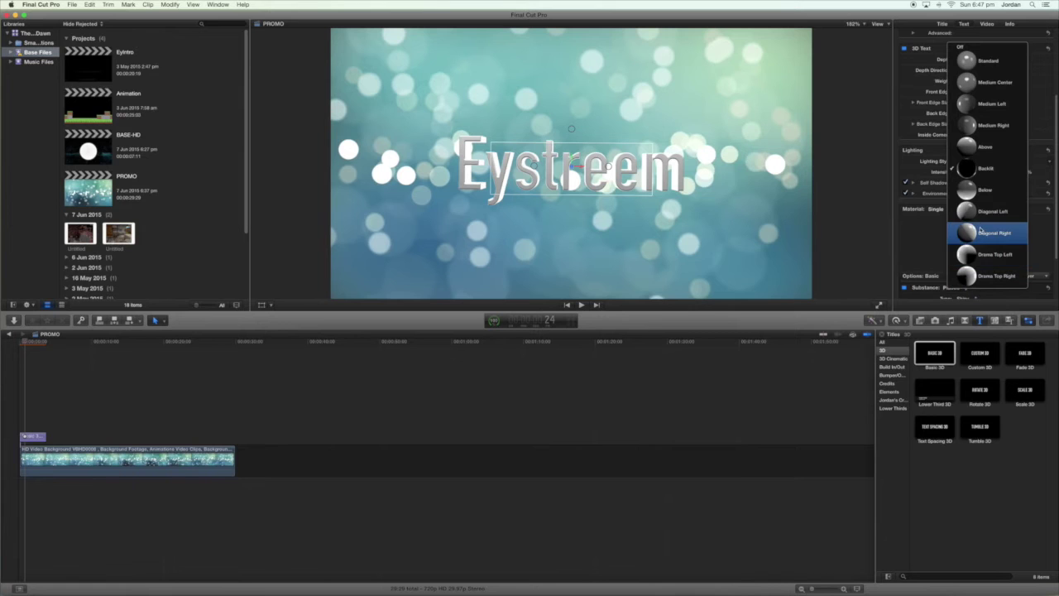
pyautogui.click(987, 83)
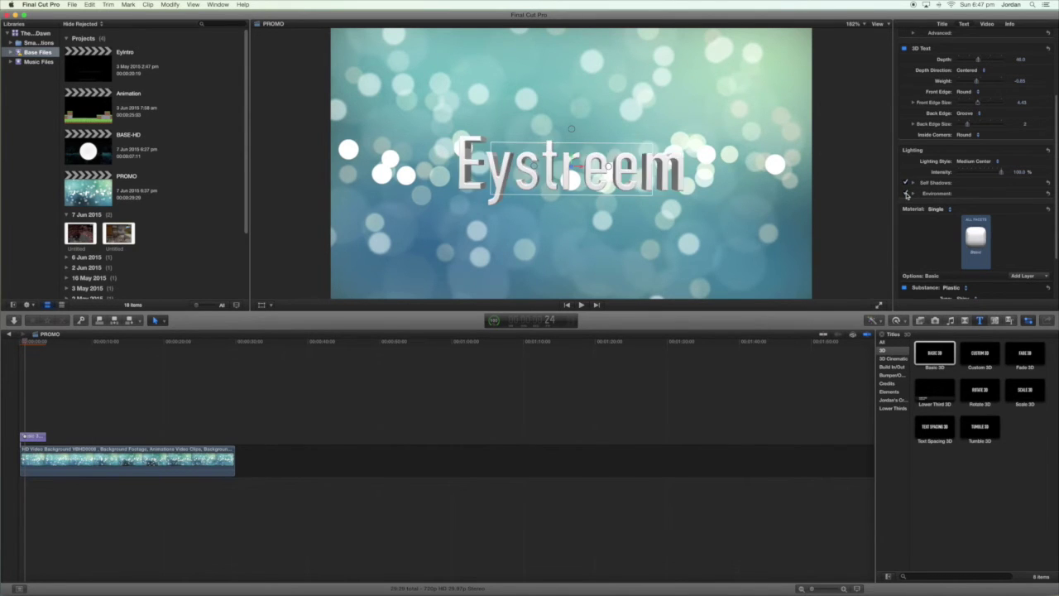
pyautogui.scroll(-3, 1052, 231)
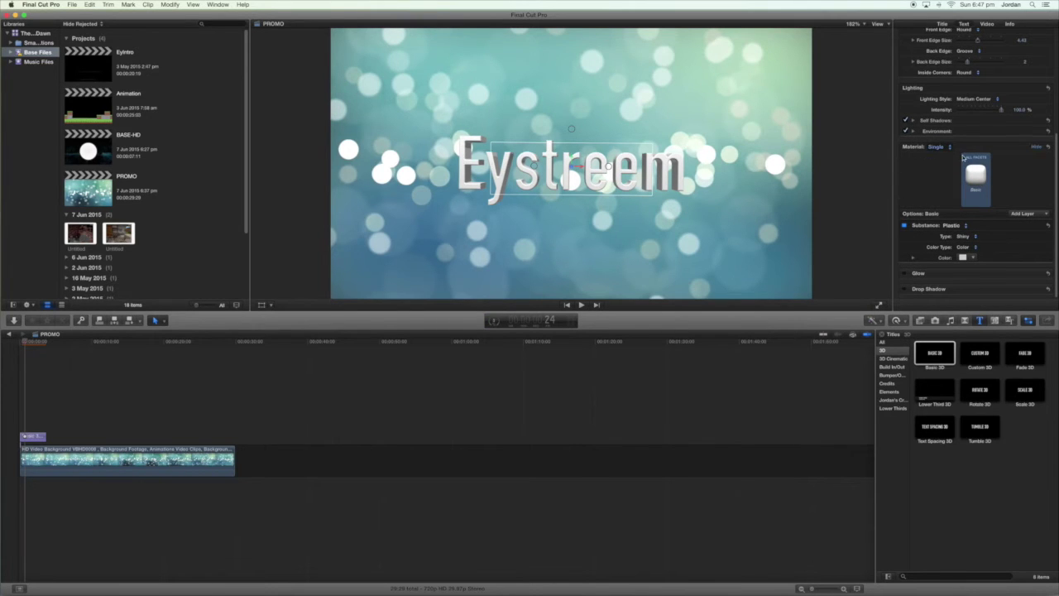
pyautogui.click(936, 149)
# Step: Browse the title's Material Library options while keeping Material set to Single
pyautogui.click(936, 149)
pyautogui.click(937, 149)
pyautogui.click(1021, 188)
pyautogui.click(981, 185)
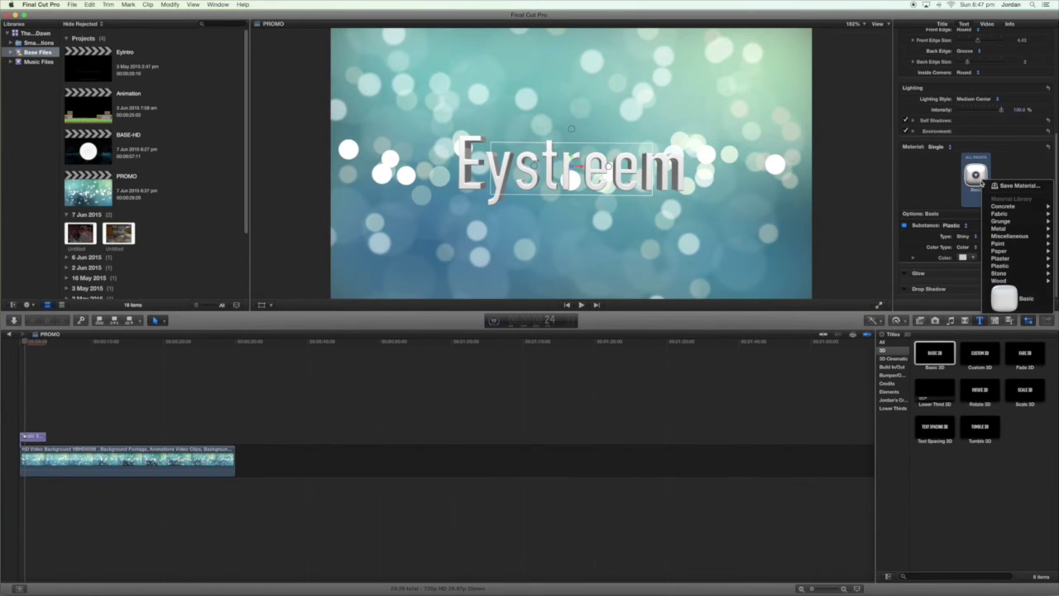
pyautogui.moveTo(1022, 215)
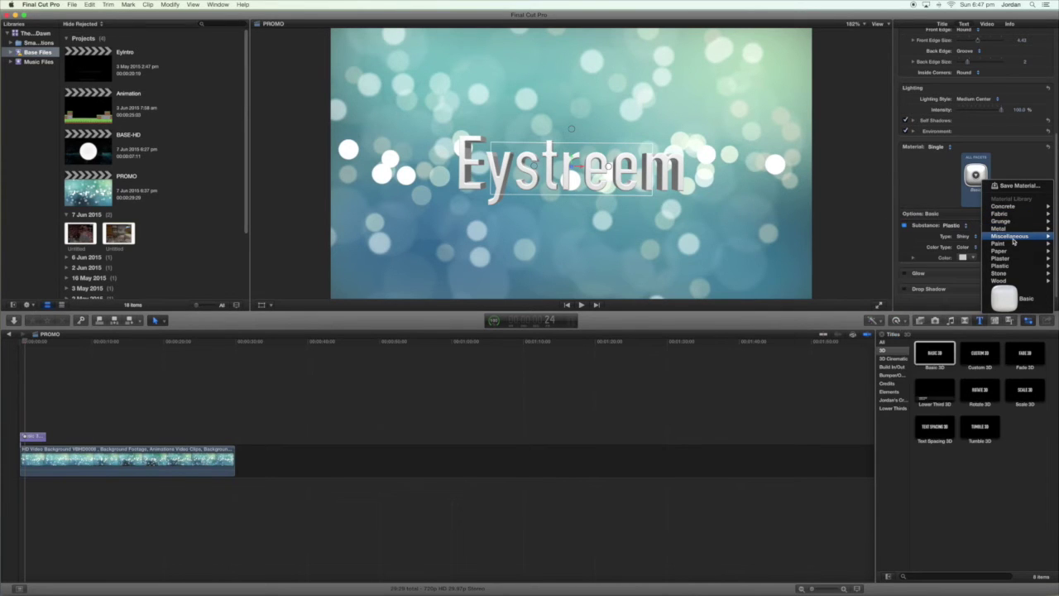
pyautogui.moveTo(1009, 247)
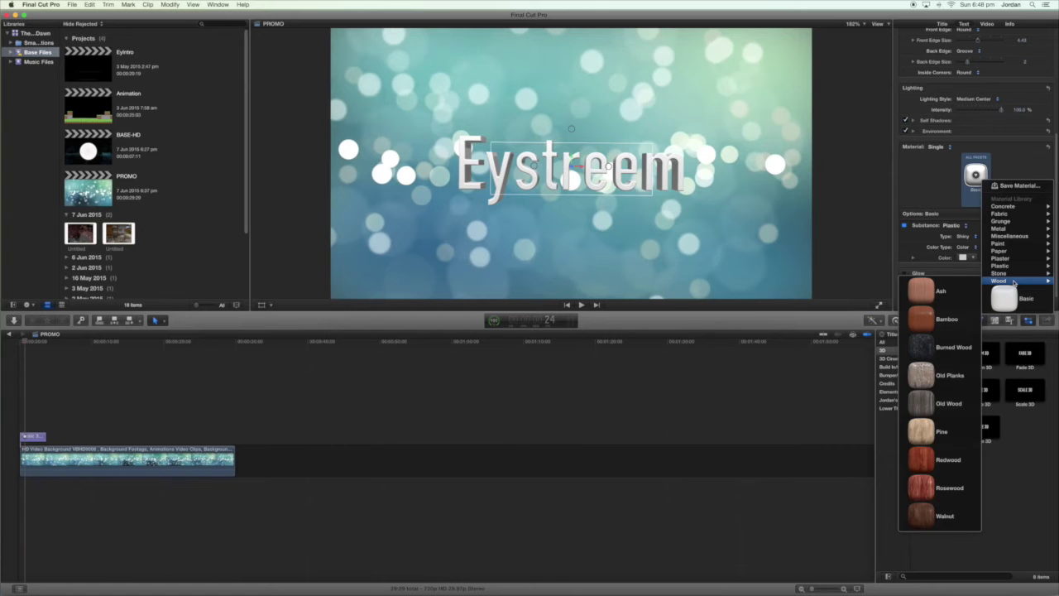
pyautogui.click(949, 147)
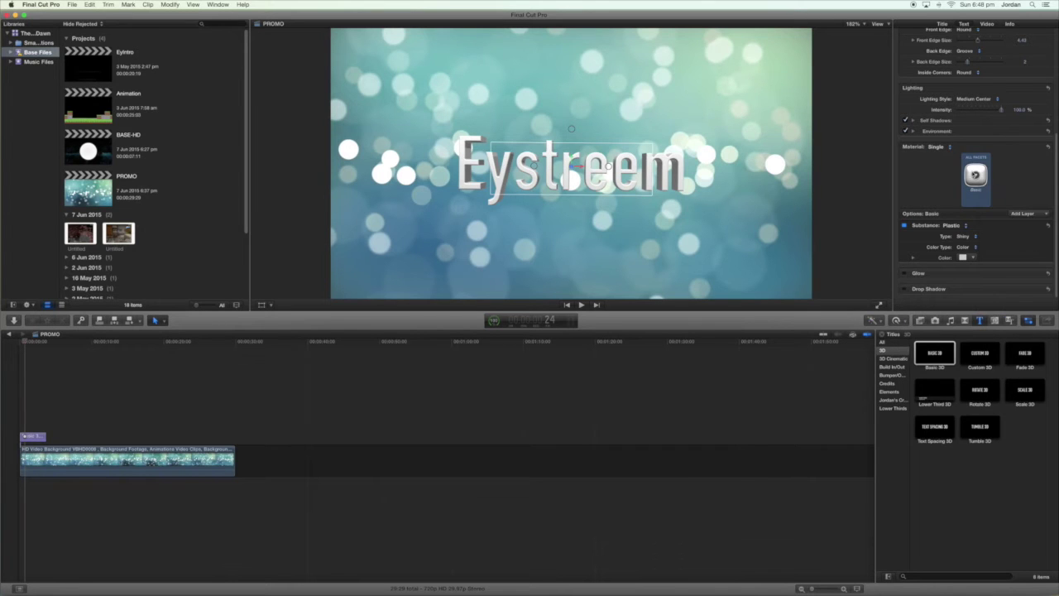
# Step: Look through the metal materials, then switch Material to Multiple for per-face materials
pyautogui.click(976, 176)
pyautogui.moveTo(1002, 221)
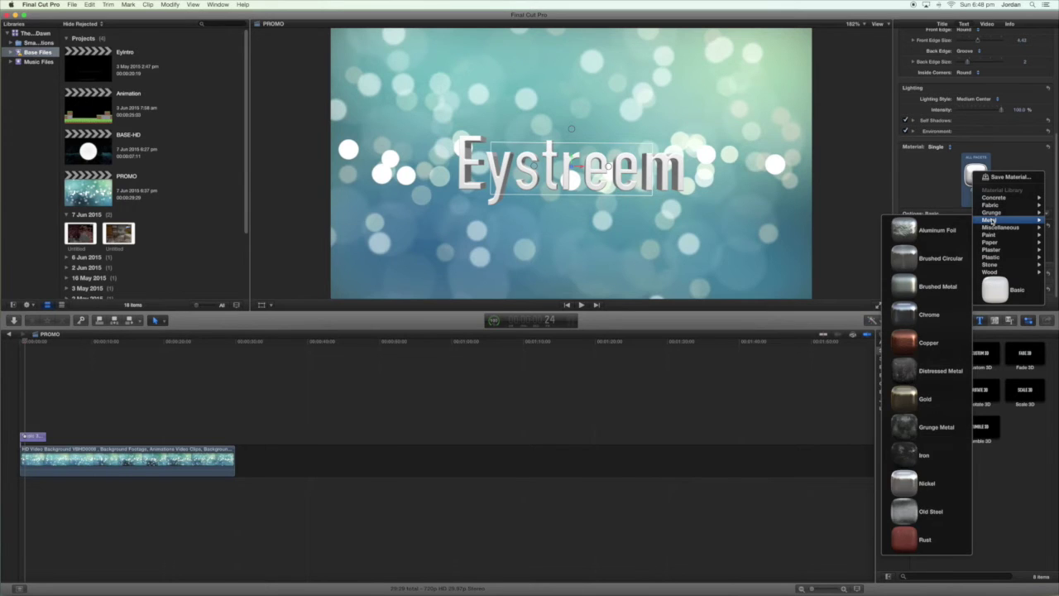
pyautogui.moveTo(990, 272)
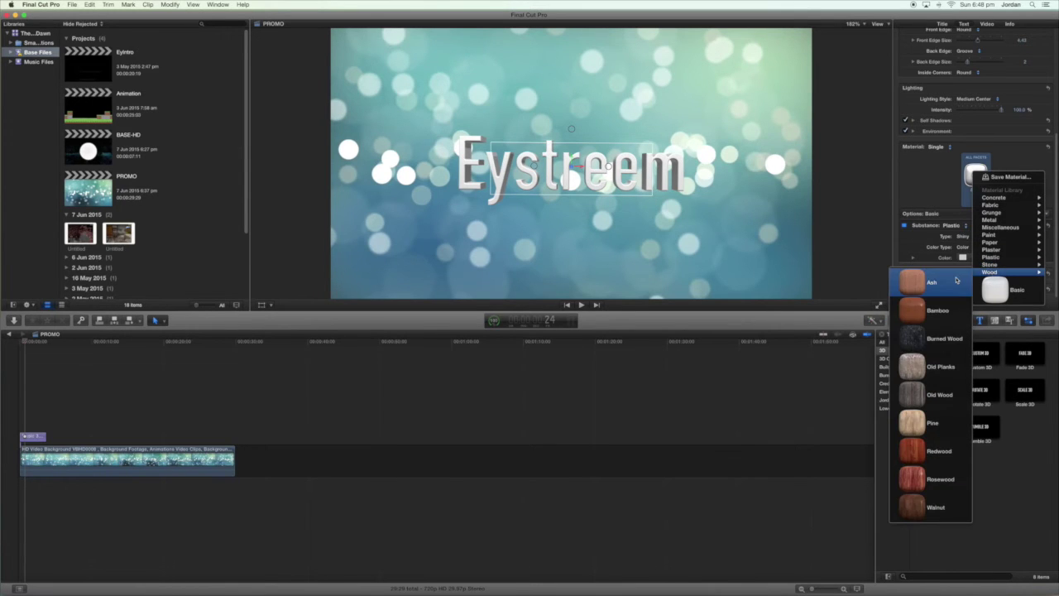
pyautogui.click(880, 261)
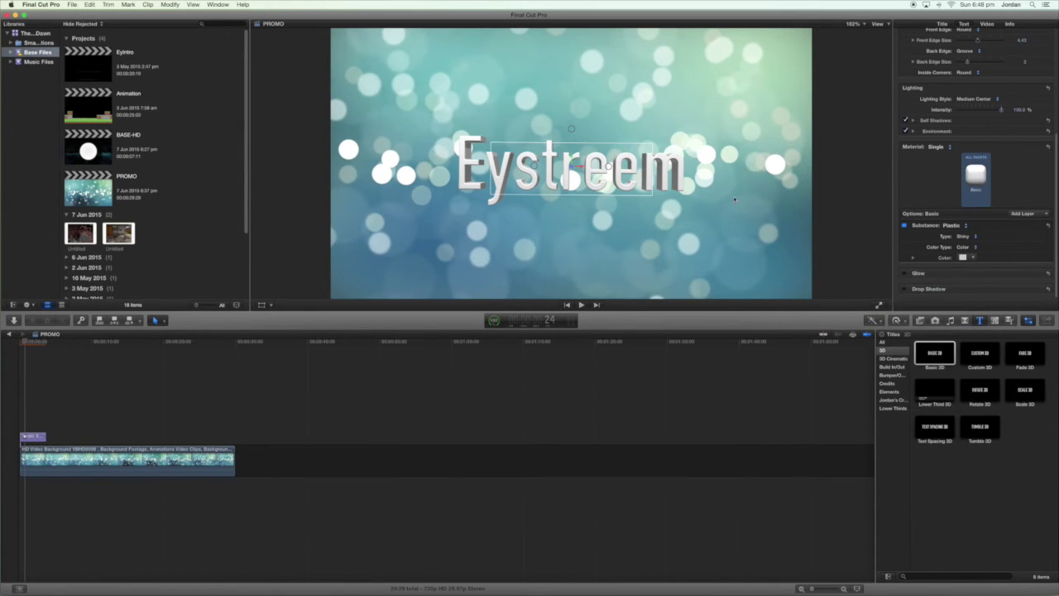
pyautogui.click(938, 147)
pyautogui.click(947, 156)
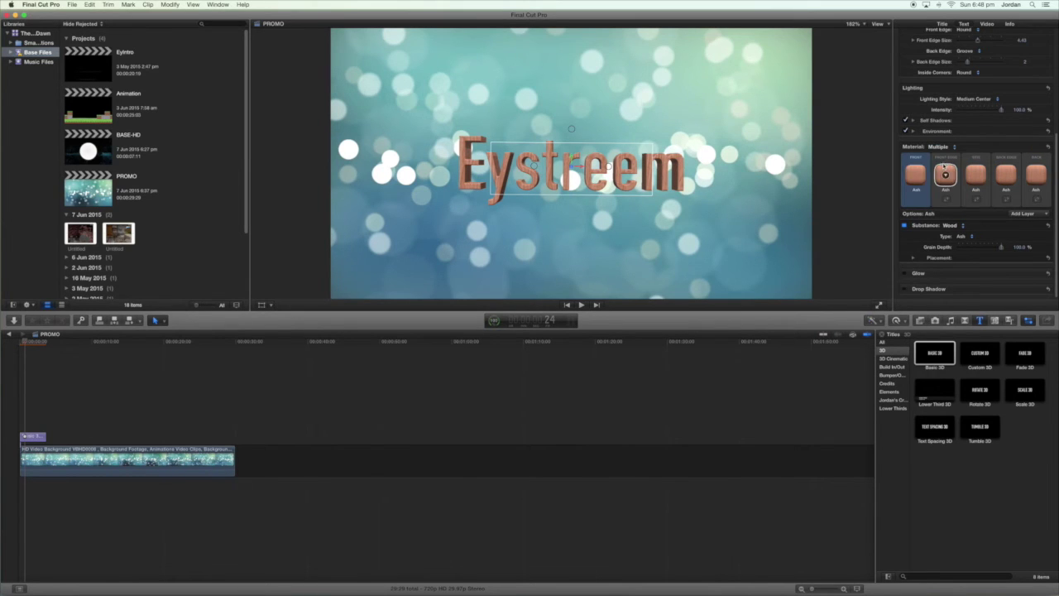
# Step: Keep Ash wood and reduce its grain depth to about 50%
pyautogui.click(946, 174)
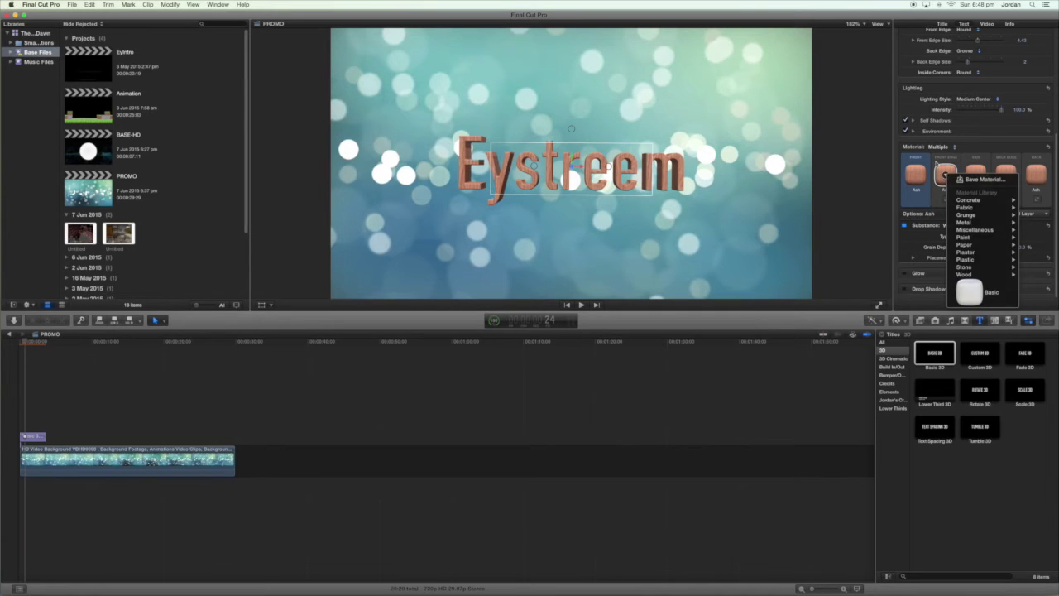
pyautogui.click(945, 175)
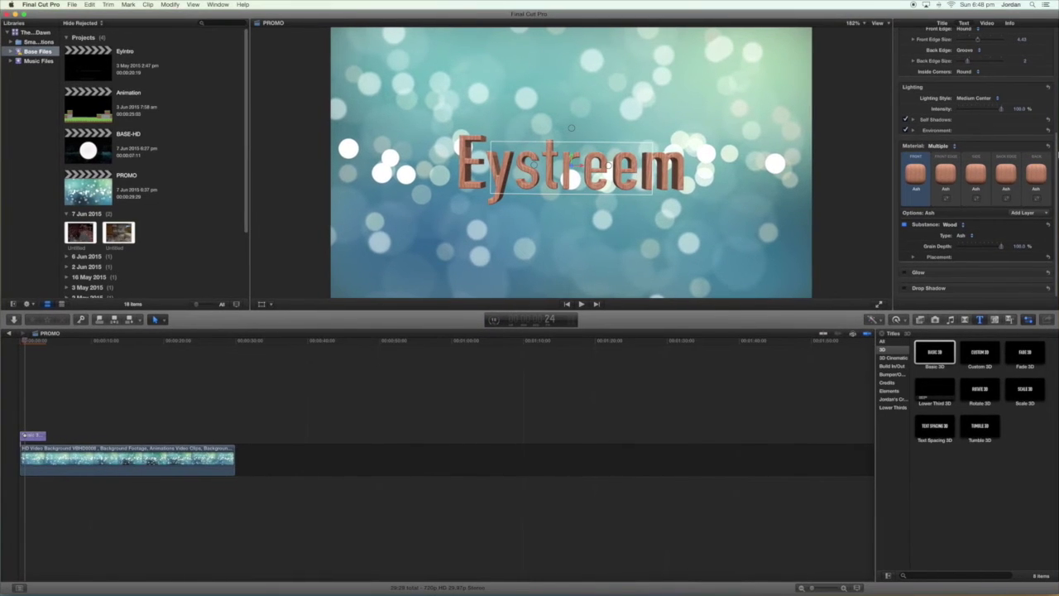
pyautogui.click(962, 236)
pyautogui.click(939, 248)
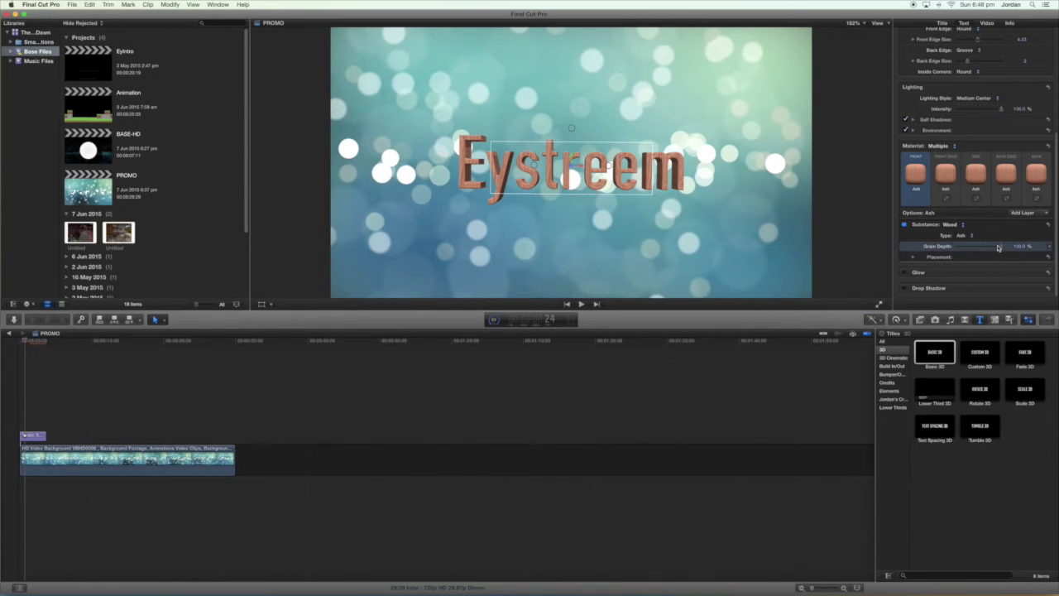
pyautogui.moveTo(988, 250); pyautogui.dragTo(974, 252)
pyautogui.click(968, 237)
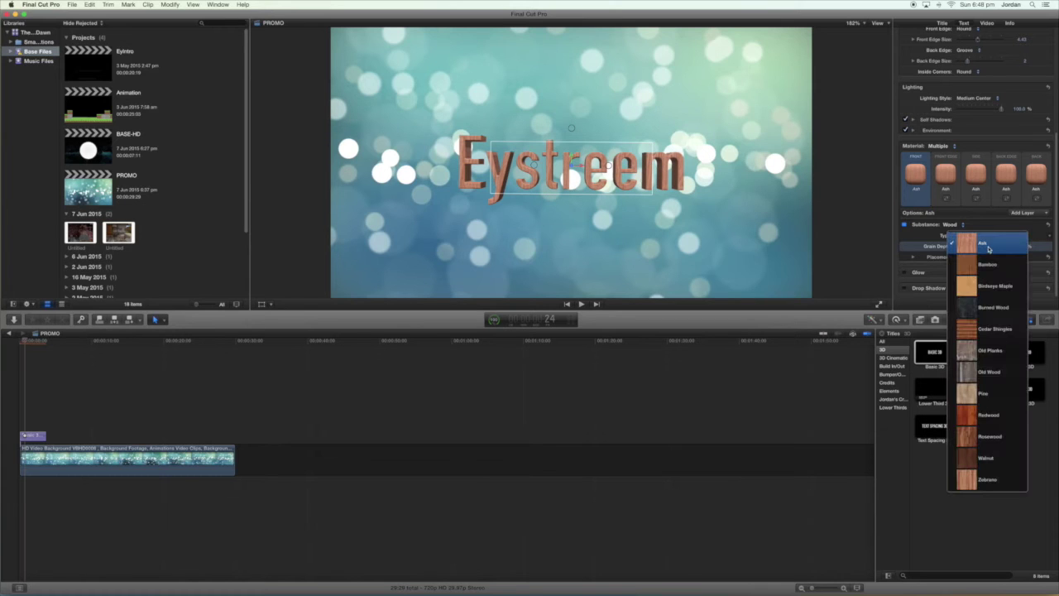
pyautogui.click(982, 243)
# Step: Set the front face substance to Generic
pyautogui.click(949, 224)
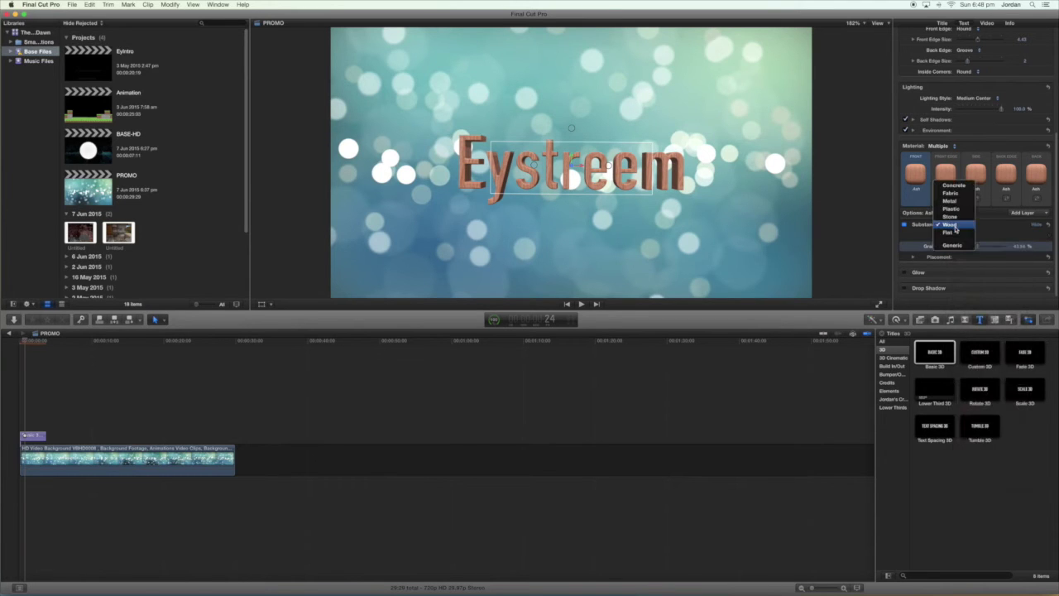
pyautogui.click(953, 245)
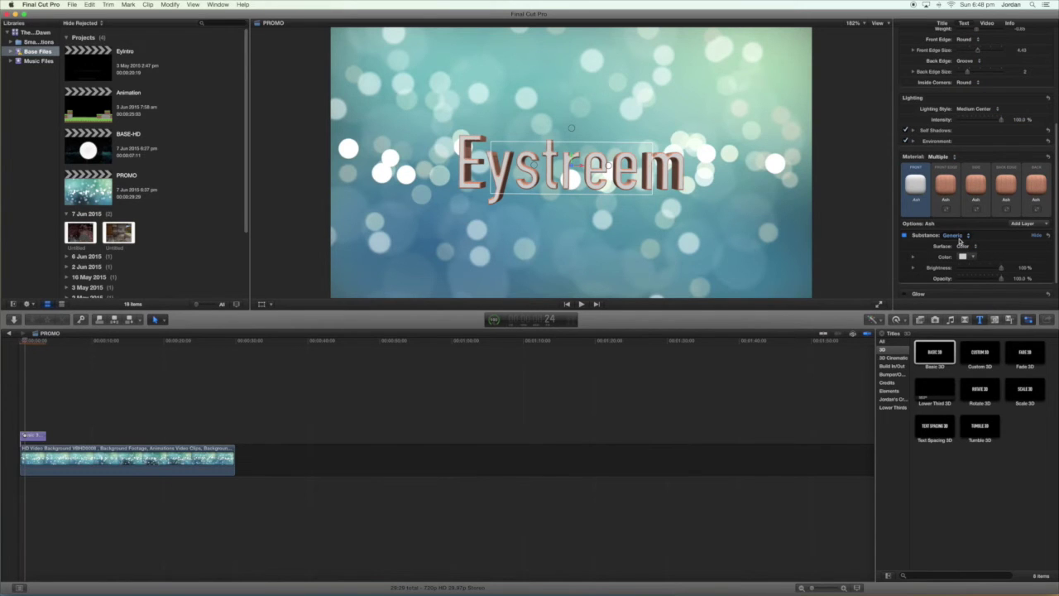
pyautogui.click(960, 239)
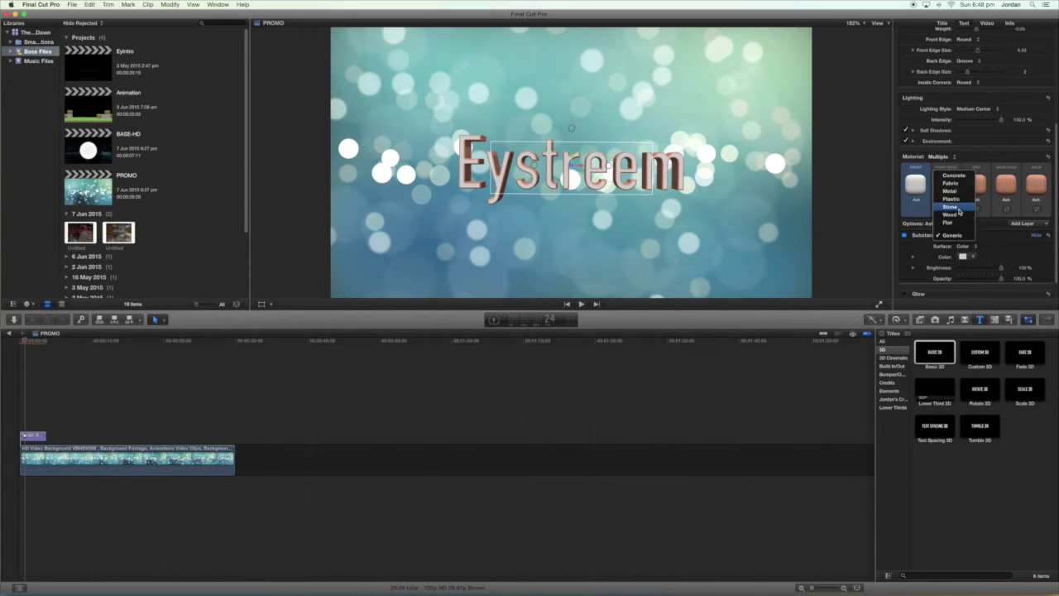
pyautogui.click(948, 235)
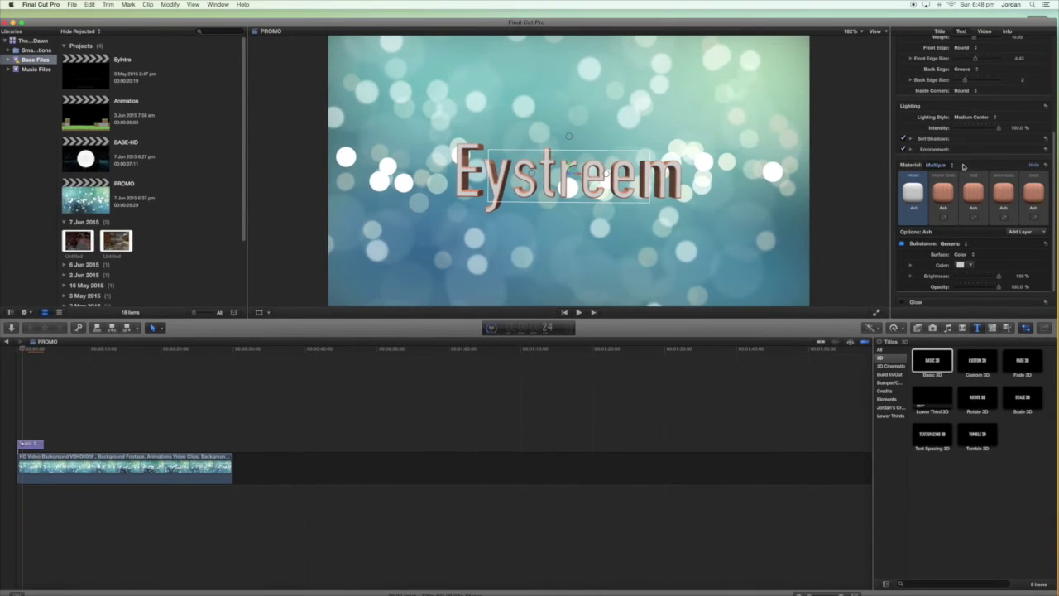
# Step: Switch Material back to Single and apply the Basic material
pyautogui.click(956, 157)
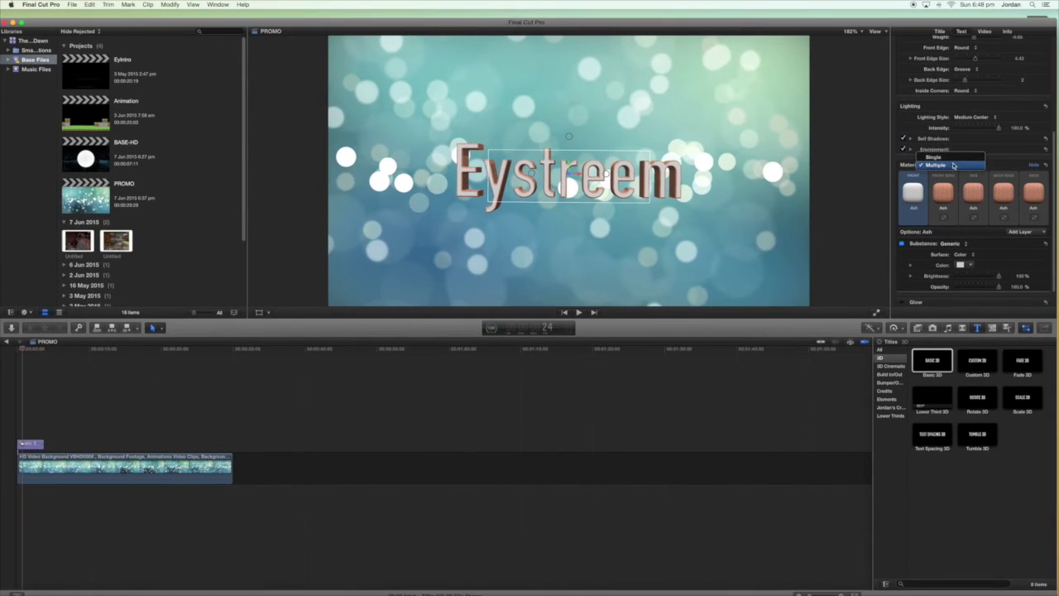
pyautogui.click(954, 157)
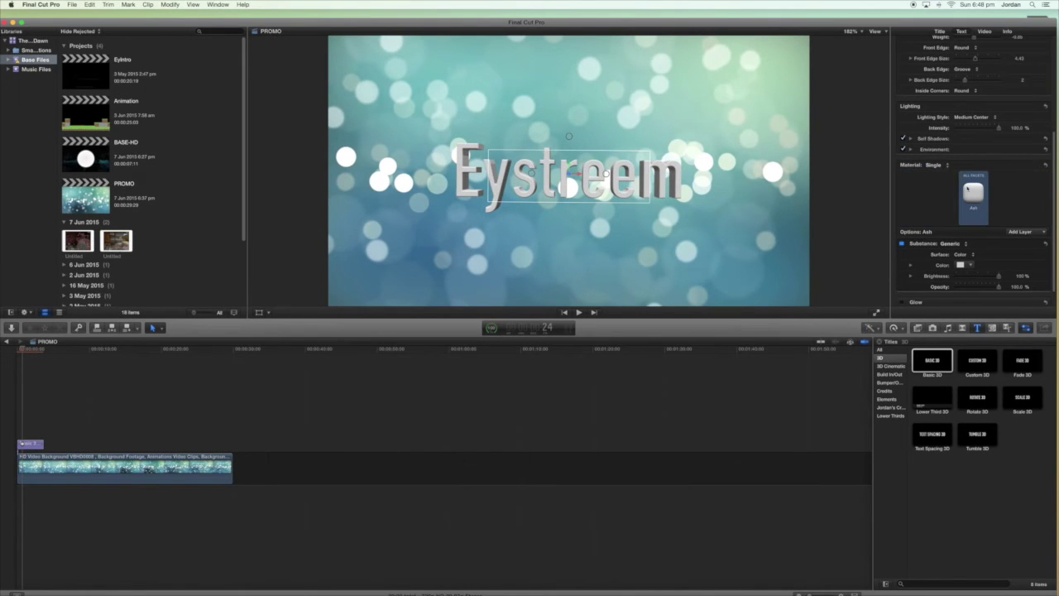
pyautogui.click(972, 192)
pyautogui.click(1002, 316)
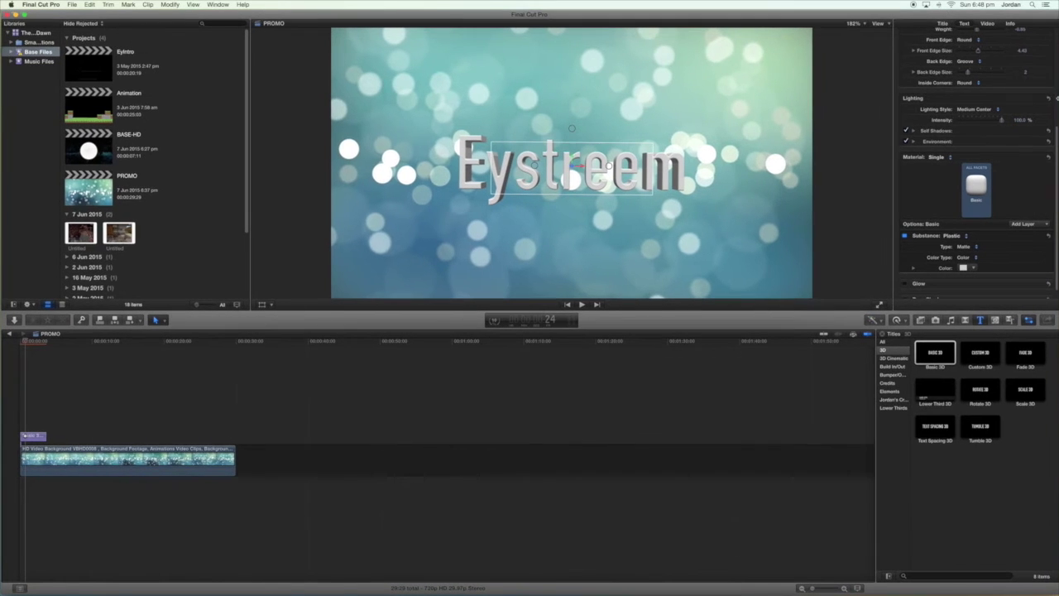
# Step: Enable Glow, raise its Blur, colour it Blueberry, and lower Opacity to about 86%
pyautogui.scroll(-1, 916, 275)
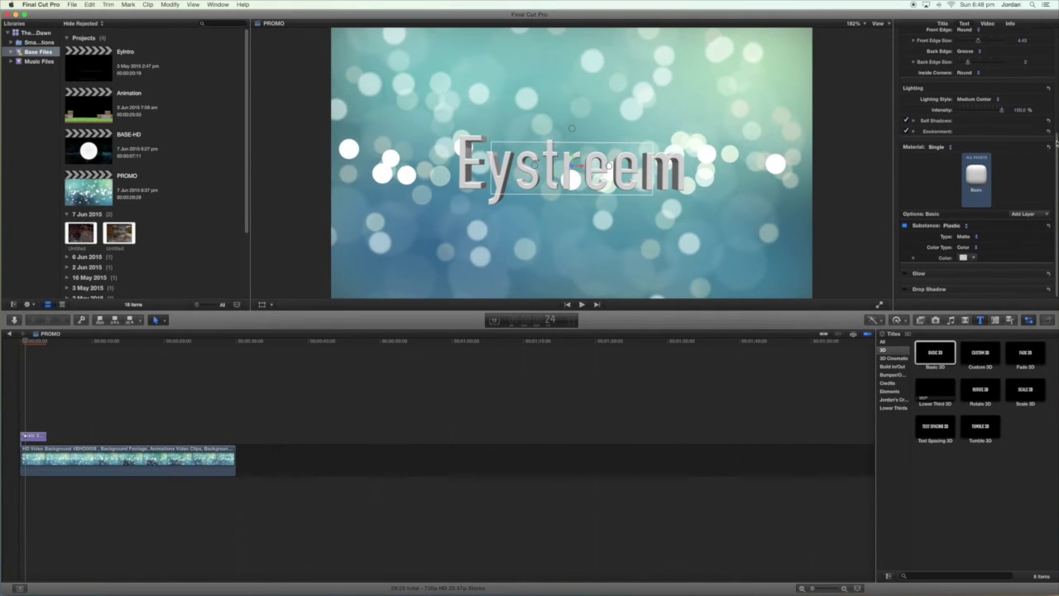
pyautogui.click(904, 273)
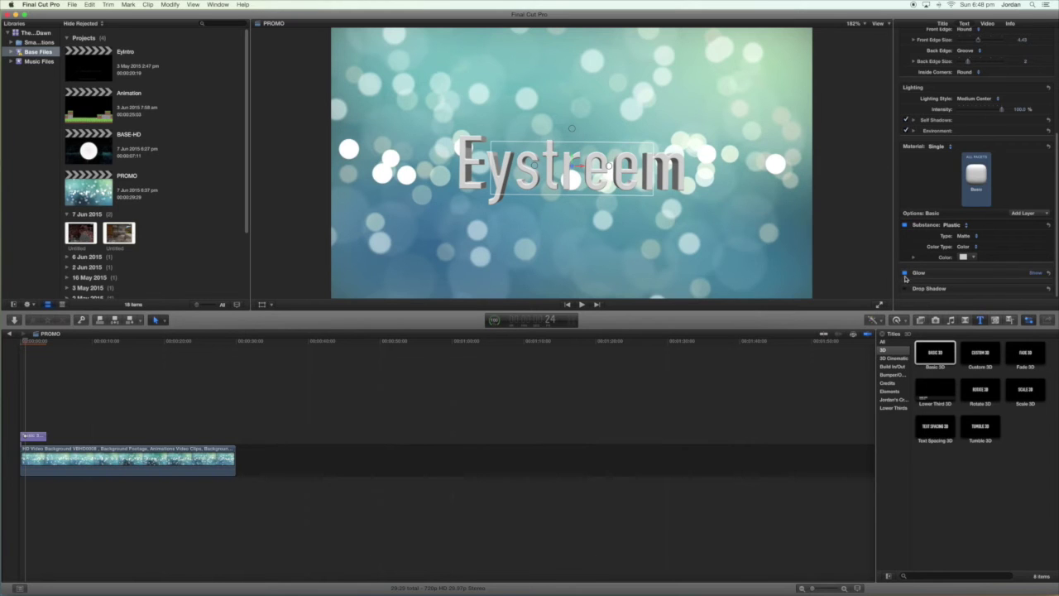
pyautogui.click(1035, 274)
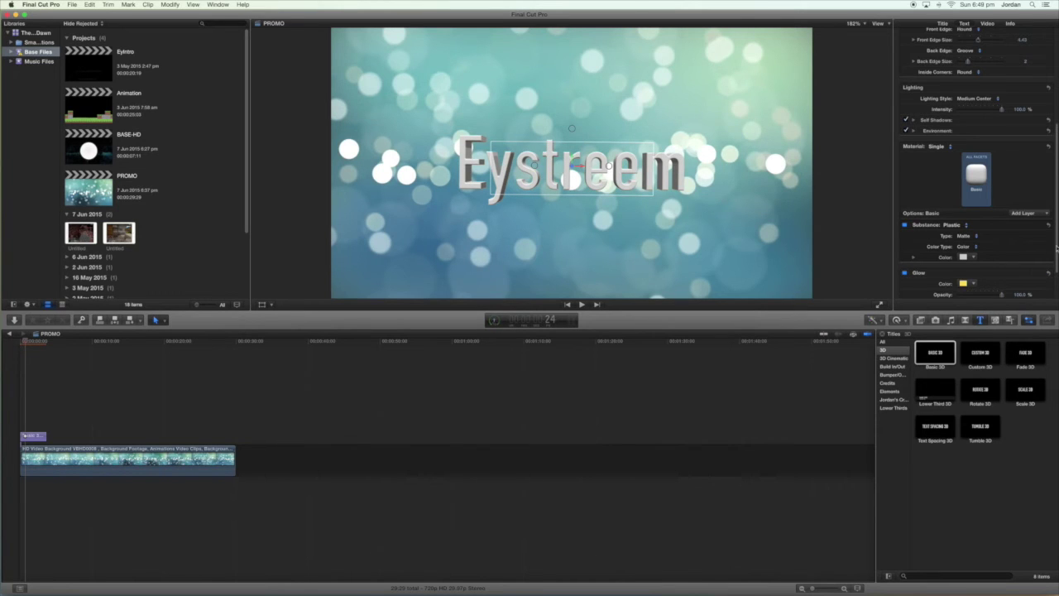
pyautogui.moveTo(1056, 246); pyautogui.dragTo(1053, 283)
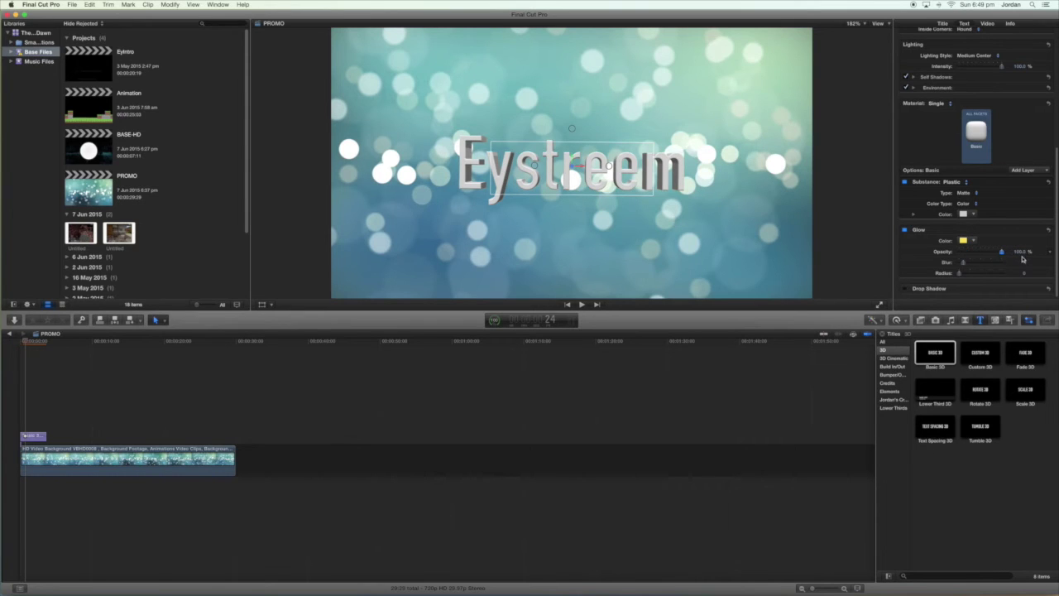
pyautogui.moveTo(974, 263); pyautogui.dragTo(996, 274)
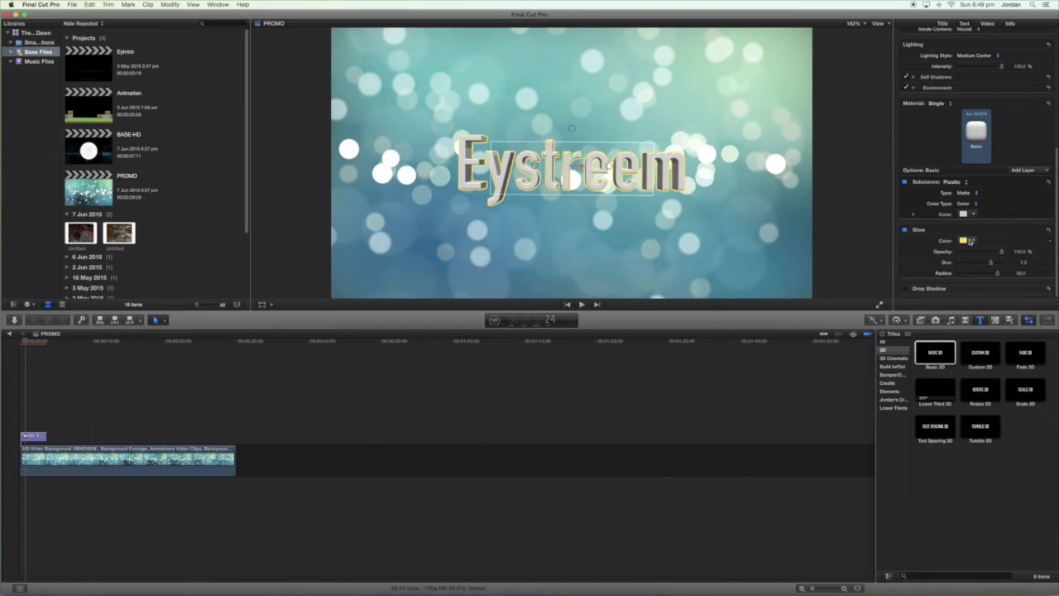
pyautogui.click(964, 240)
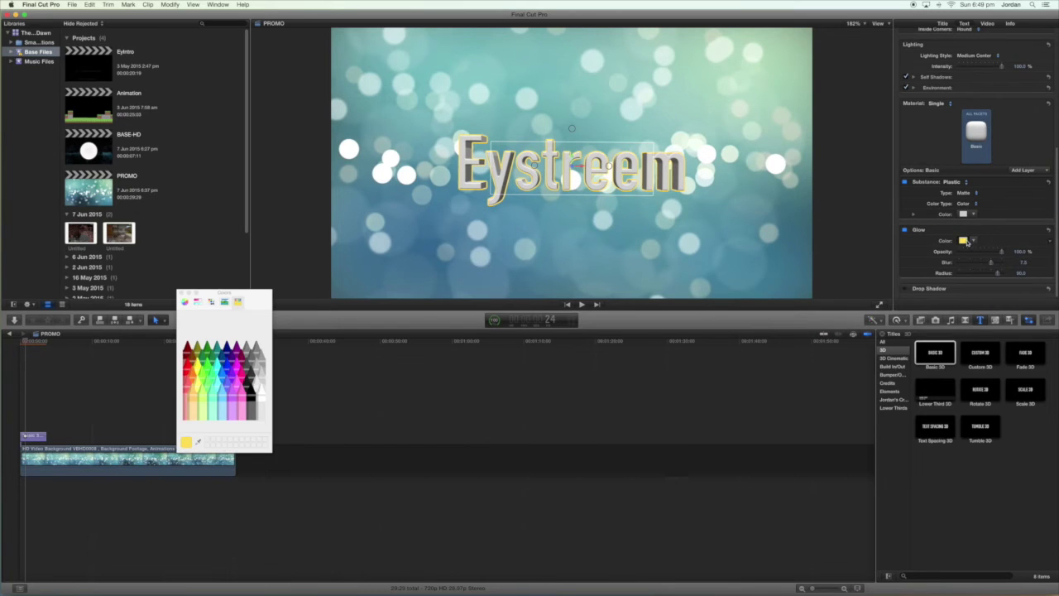
pyautogui.click(230, 366)
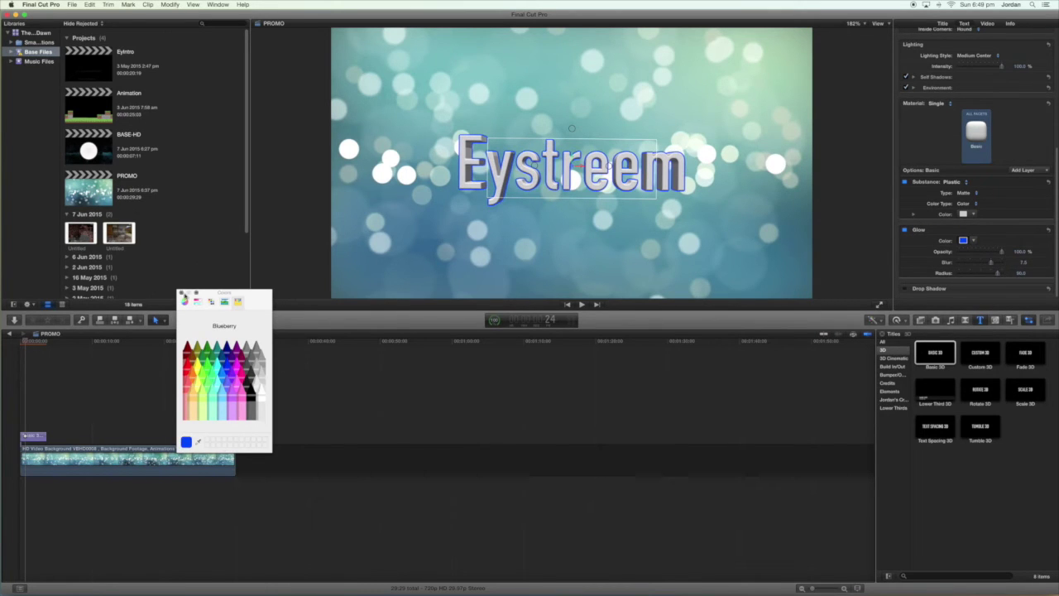
pyautogui.click(184, 293)
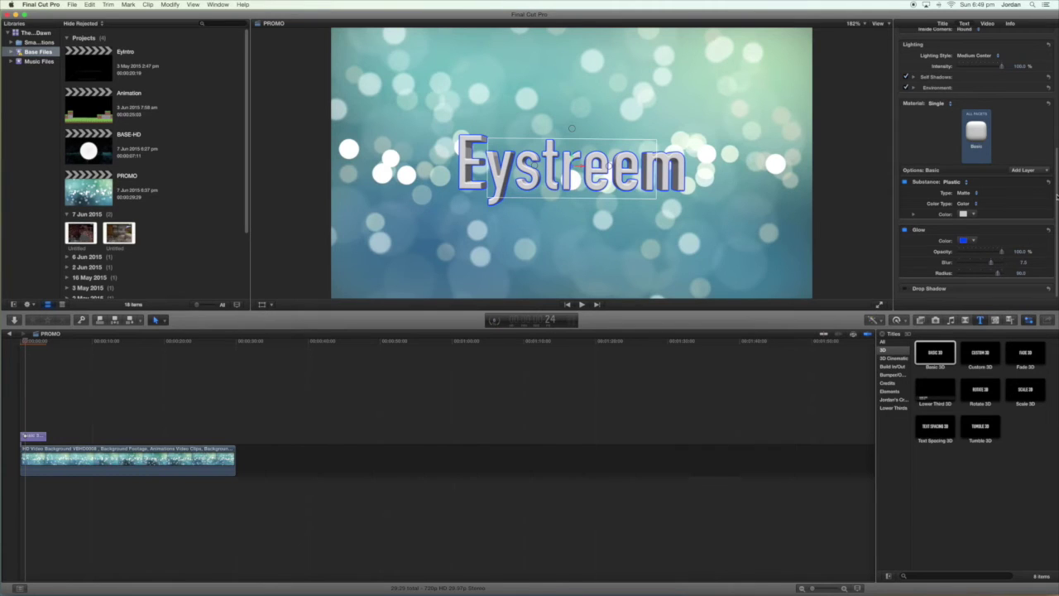
pyautogui.moveTo(998, 257); pyautogui.dragTo(987, 256)
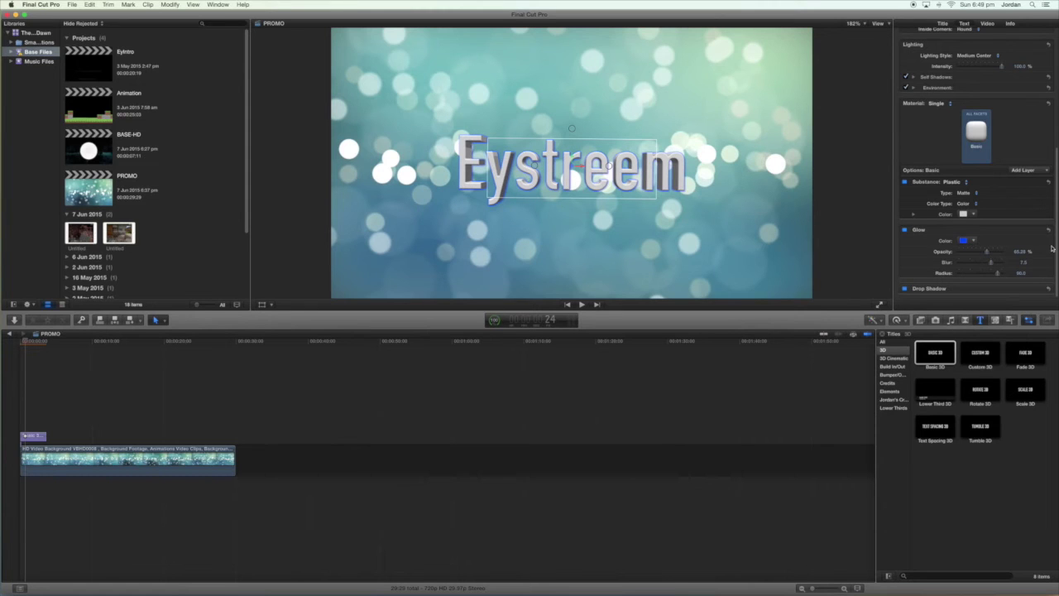
# Step: Enable Drop Shadow, increase its Distance and Blur, and change its Angle
pyautogui.click(1037, 289)
pyautogui.moveTo(1056, 263); pyautogui.dragTo(1056, 296)
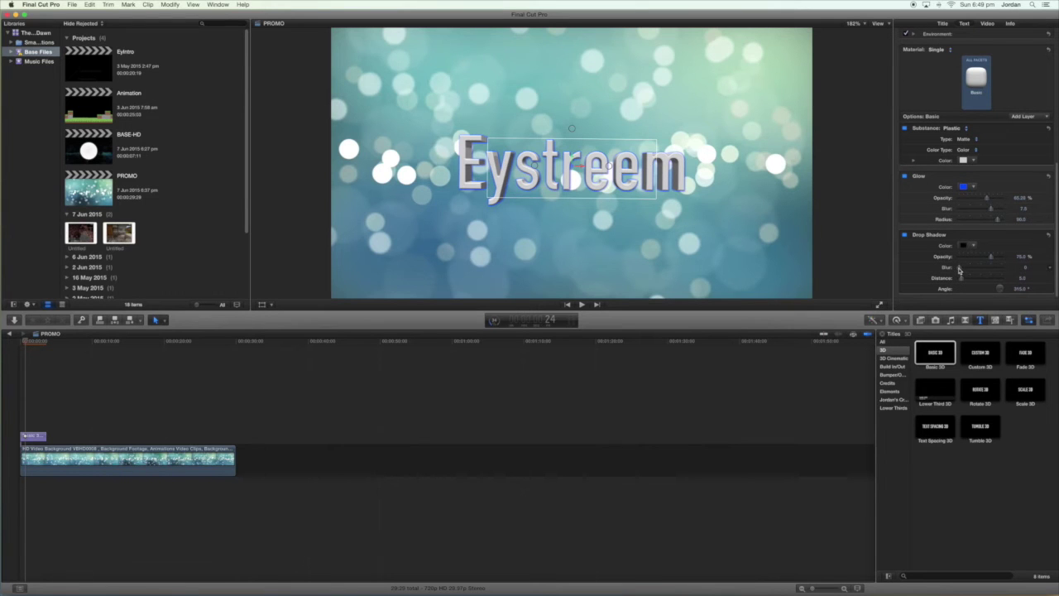
pyautogui.moveTo(966, 281)
pyautogui.mouseDown()
pyautogui.moveTo(1005, 287)
pyautogui.moveTo(968, 288)
pyautogui.mouseUp()
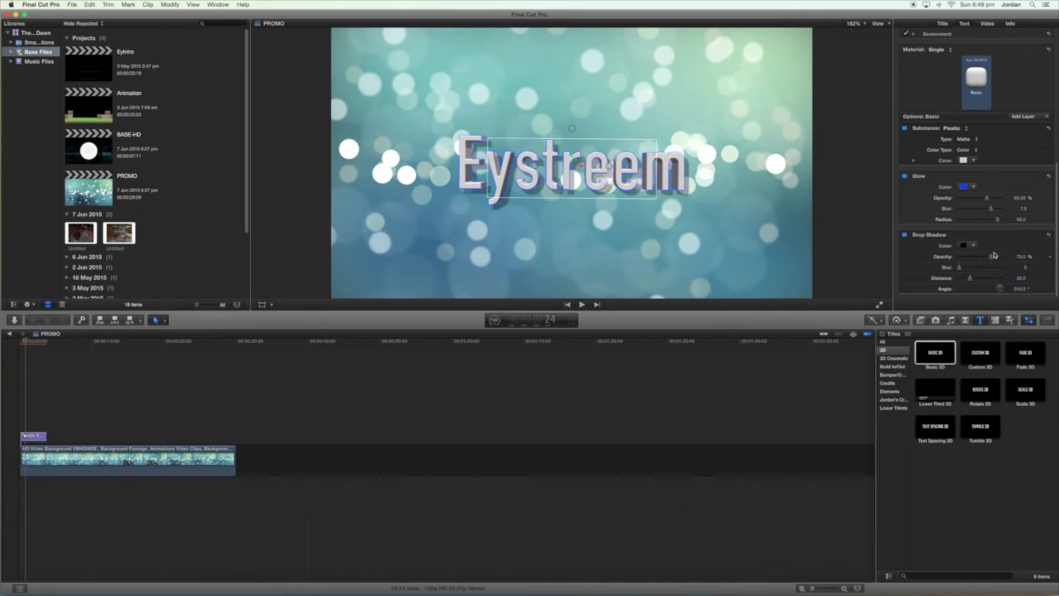
pyautogui.moveTo(964, 269); pyautogui.dragTo(993, 261)
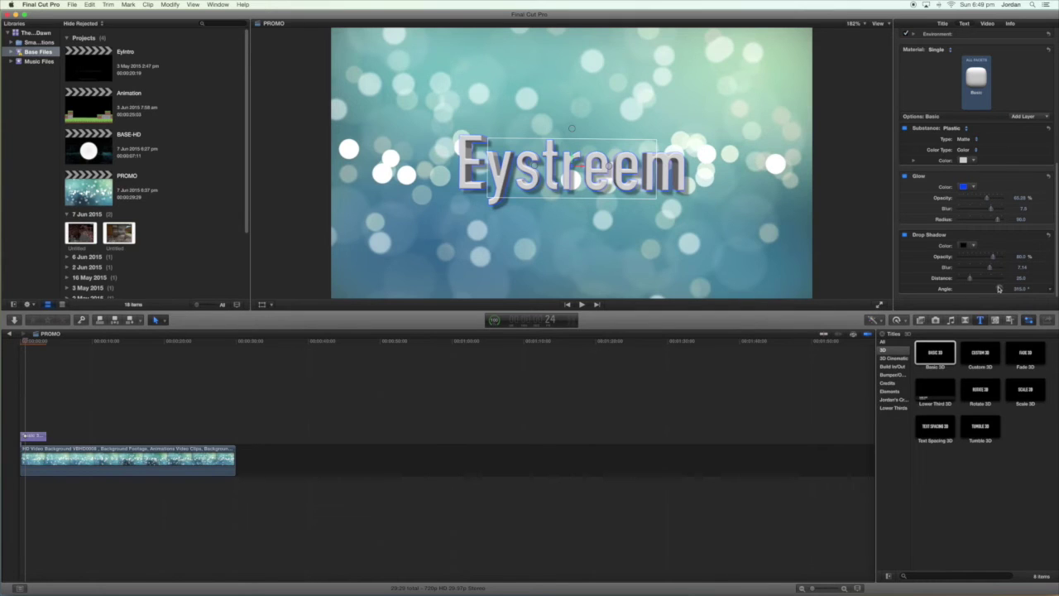
pyautogui.moveTo(998, 288); pyautogui.dragTo(1009, 295)
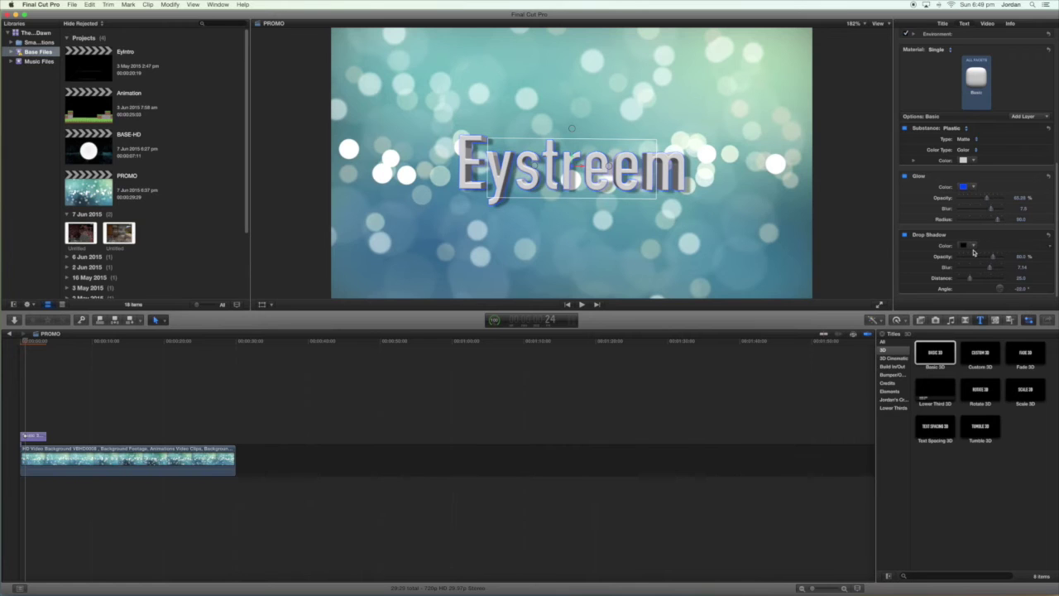
# Step: Try white and purple shadow colours, then settle on Licorice black
pyautogui.click(963, 246)
pyautogui.click(261, 390)
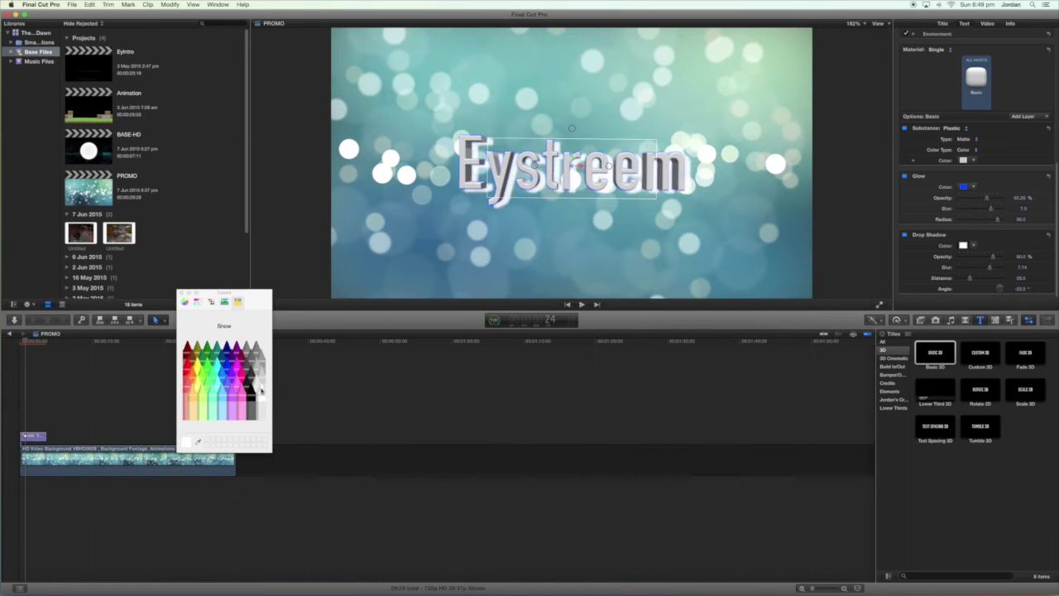
pyautogui.click(237, 397)
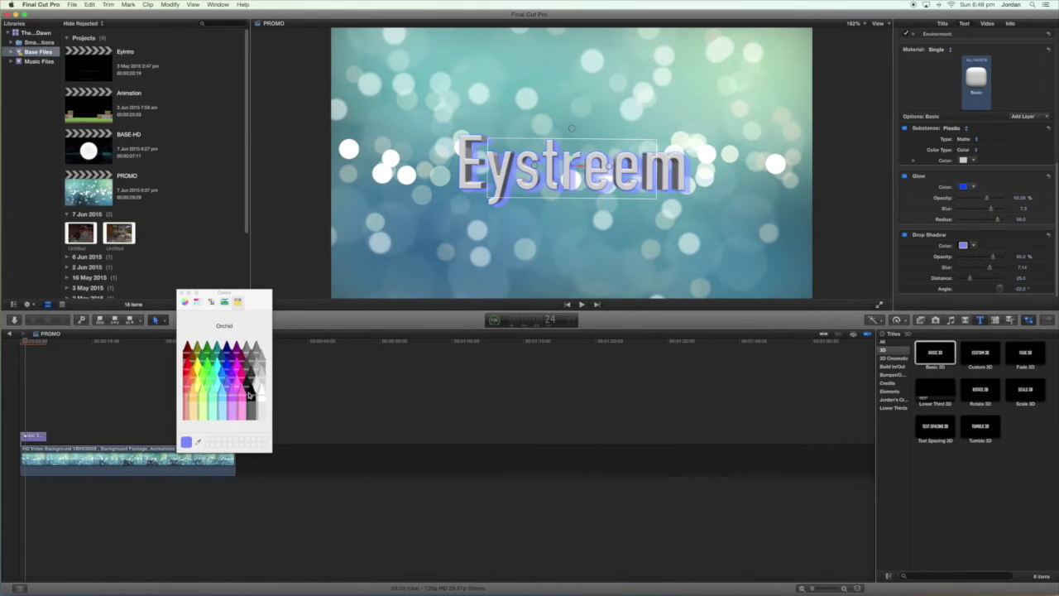
pyautogui.click(249, 395)
pyautogui.click(180, 293)
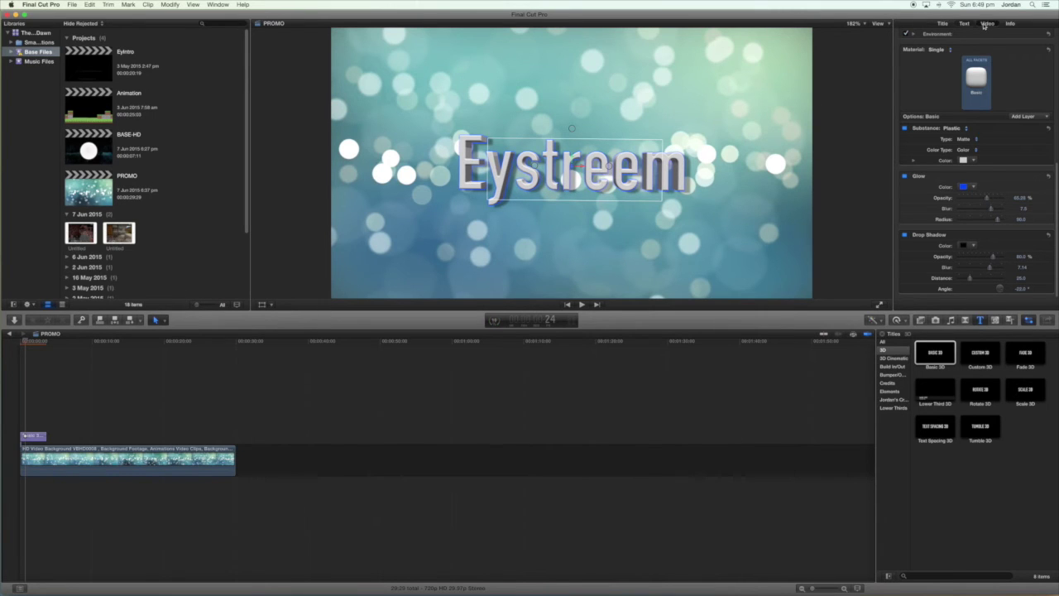
pyautogui.click(986, 23)
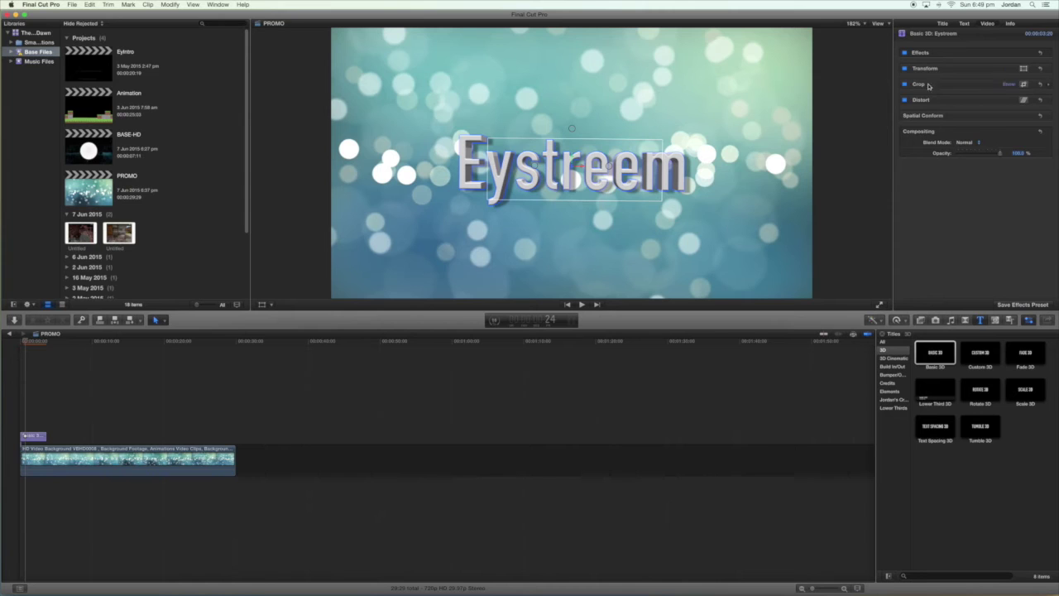
# Step: Delete the Eystreem title and place a Custom 3D title over the start of the bokeh clip
pyautogui.click(33, 435)
pyautogui.press('Delete')
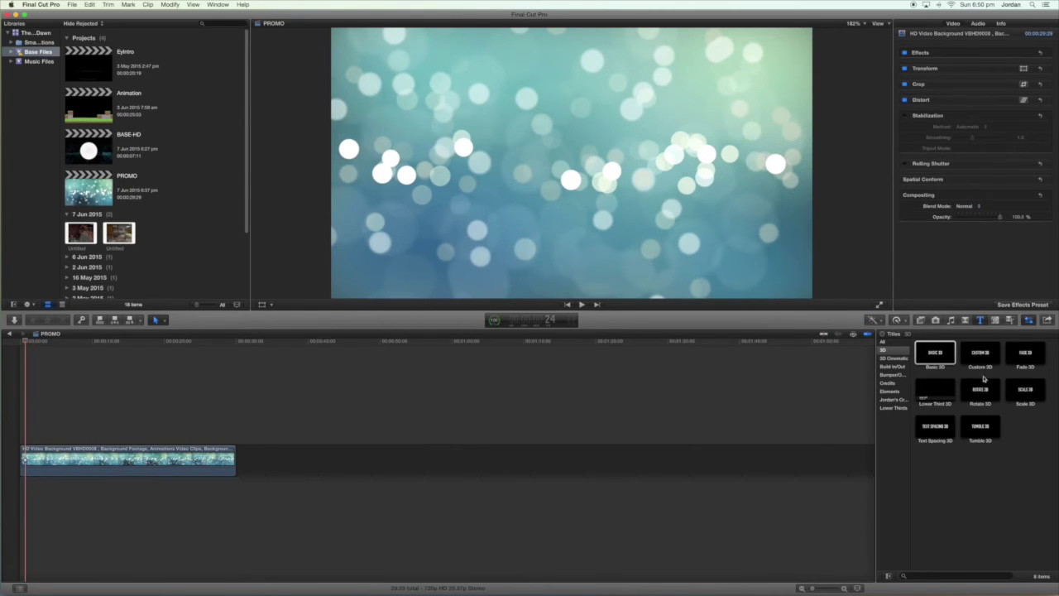
pyautogui.click(968, 353)
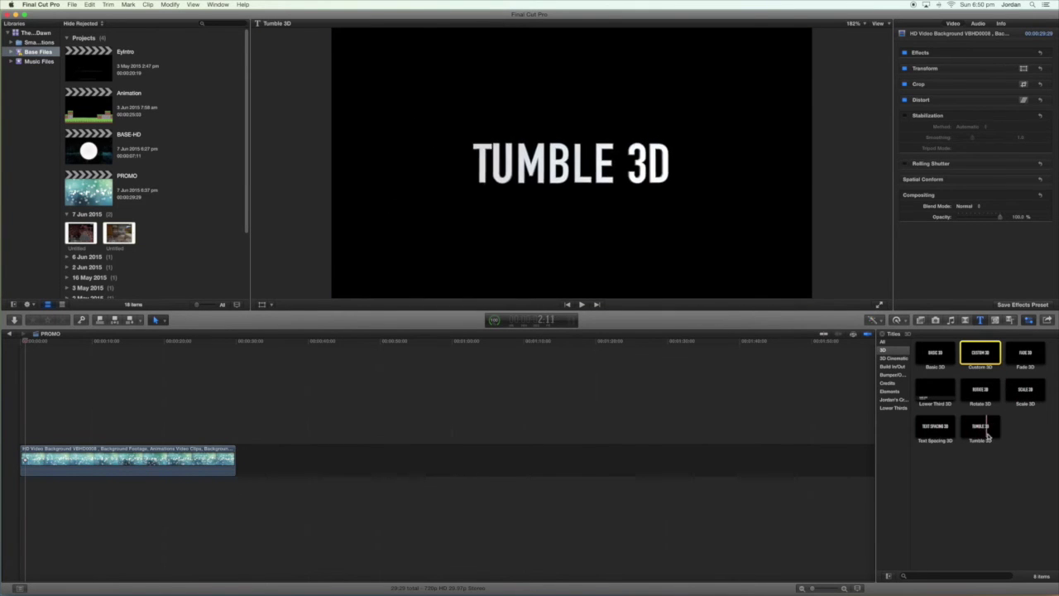
pyautogui.moveTo(986, 358); pyautogui.dragTo(25, 436)
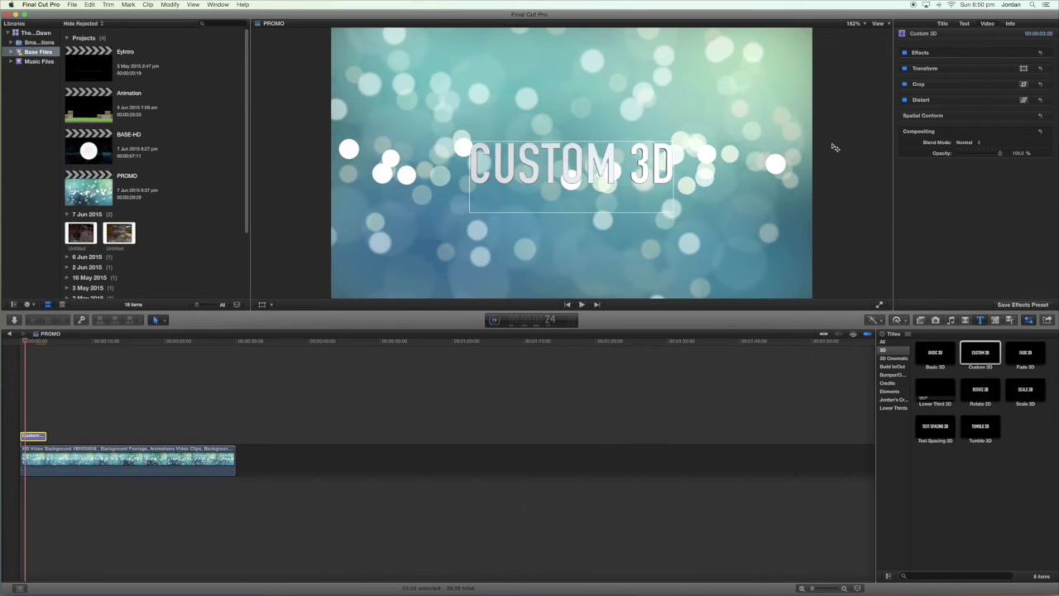
# Step: At the timeline start, enable the Custom 3D title's on-screen 3D rotation controls and undo a trial diagonal rotation
pyautogui.click(691, 149)
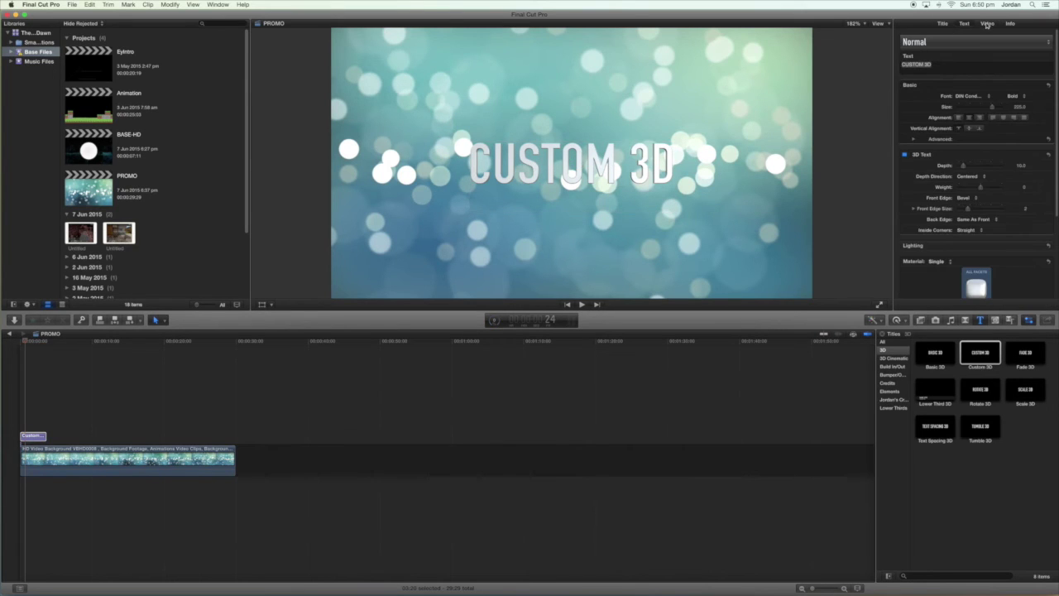
pyautogui.click(19, 346)
pyautogui.click(541, 154)
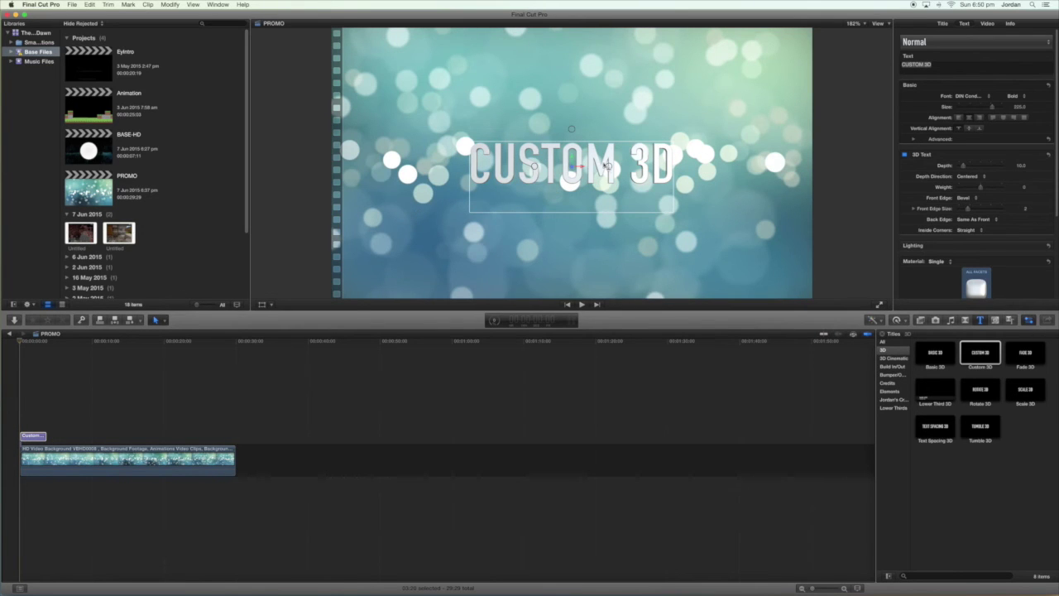
pyautogui.moveTo(608, 165); pyautogui.dragTo(572, 170)
pyautogui.press('super+z')
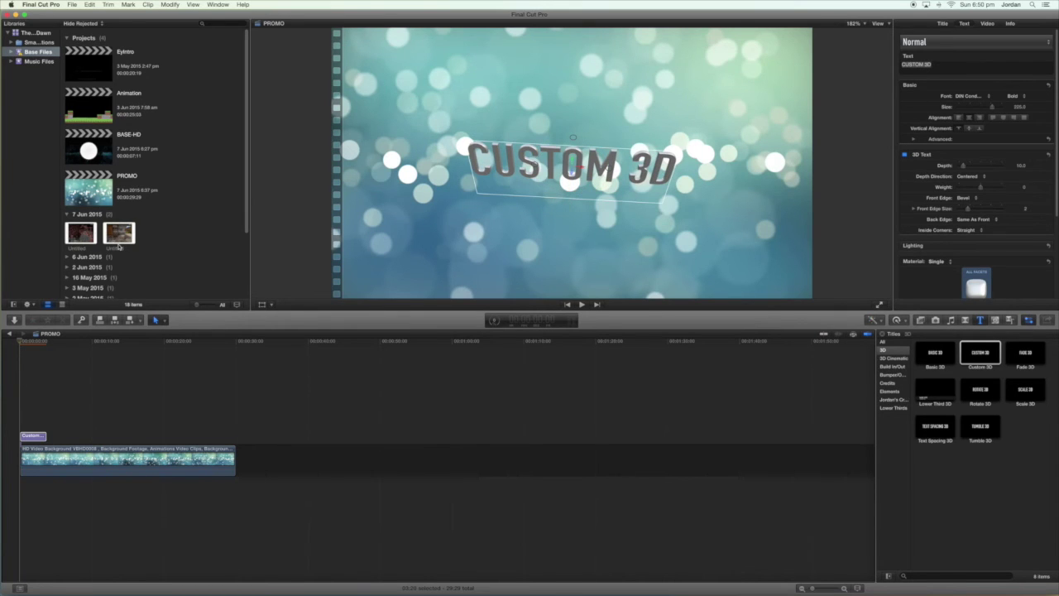
pyautogui.click(37, 435)
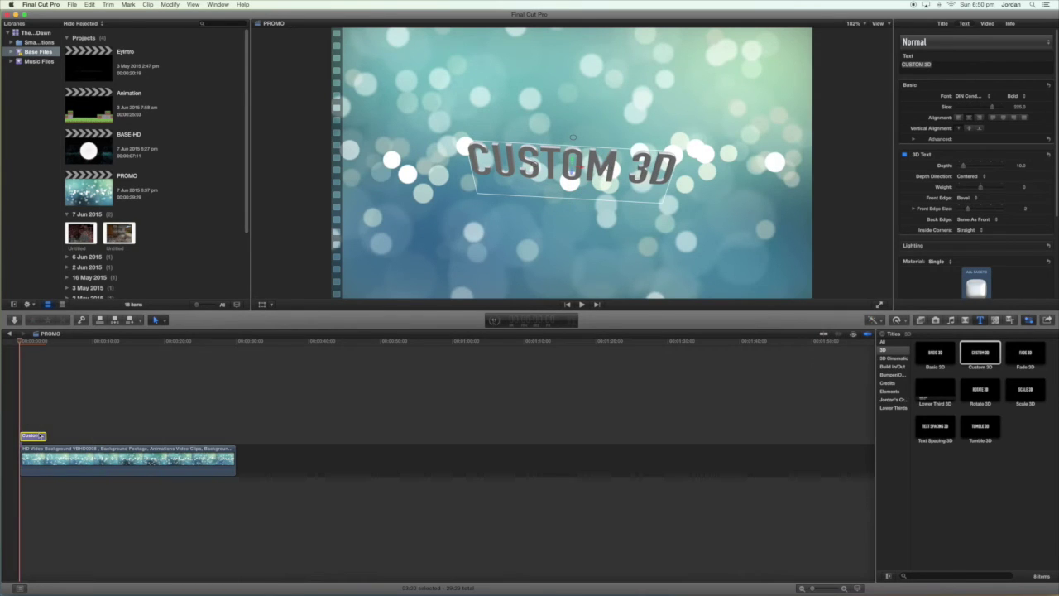
# Step: Remove the Custom 3D title and bokeh clip, then add the 3D Cinematic Atmosphere title
pyautogui.press('Delete')
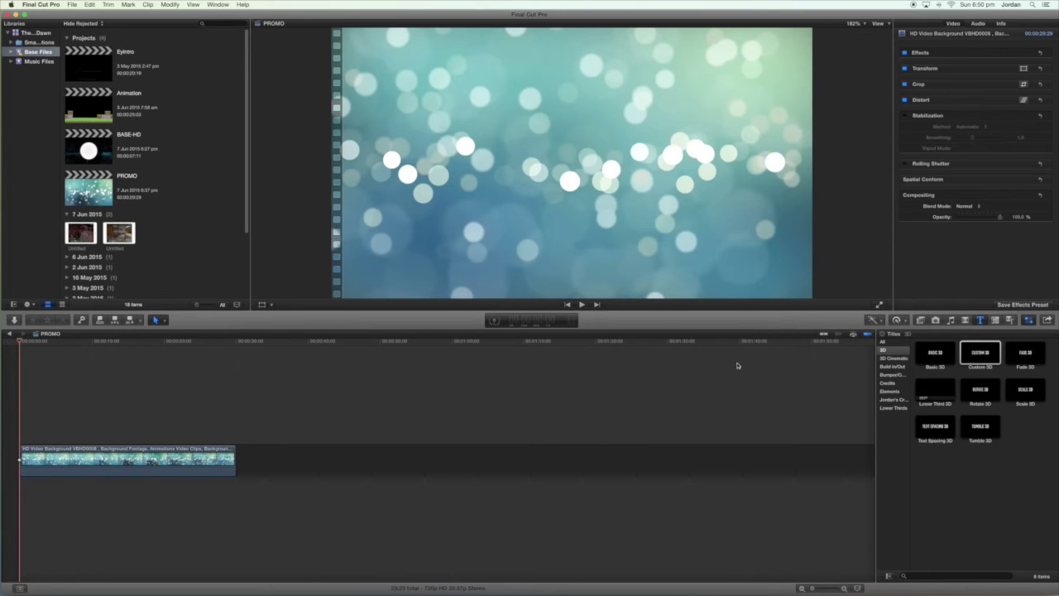
pyautogui.click(896, 358)
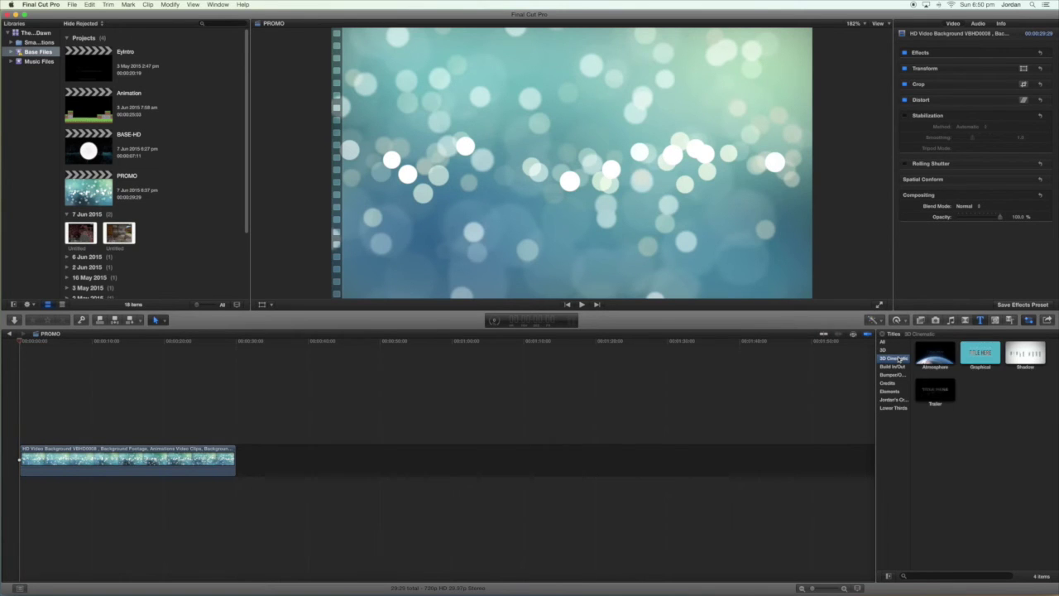
pyautogui.click(938, 354)
pyautogui.press('Delete')
pyautogui.moveTo(934, 353); pyautogui.dragTo(47, 469)
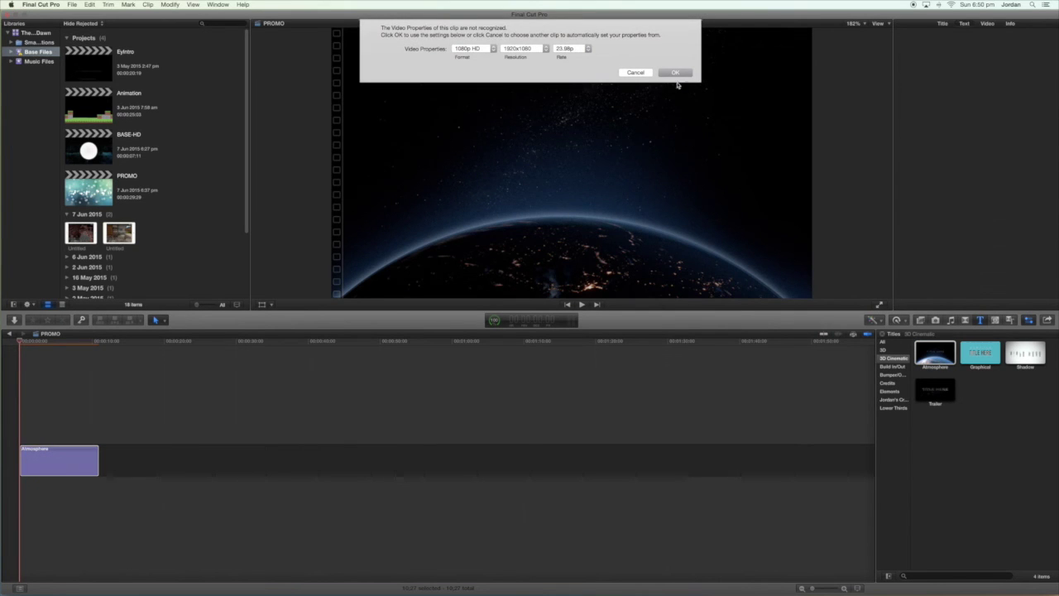
pyautogui.click(675, 72)
# Step: Retype the Atmosphere title text as 'EYstreem' and raise its Depth to 44.0
pyautogui.press('space')
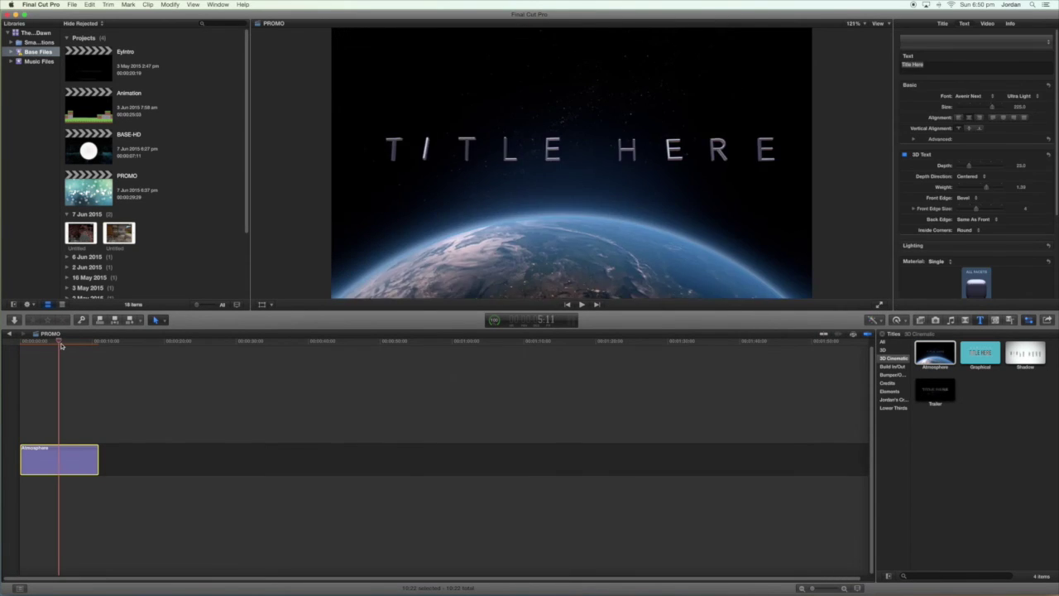
pyautogui.click(531, 146)
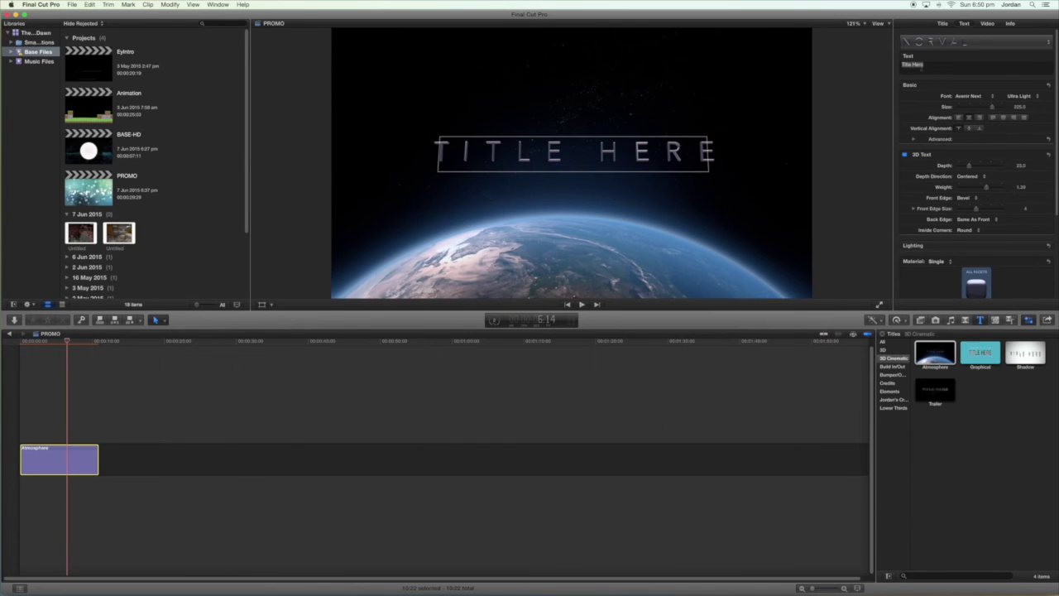
pyautogui.press('BackSpace')
pyautogui.write('EYstreem')
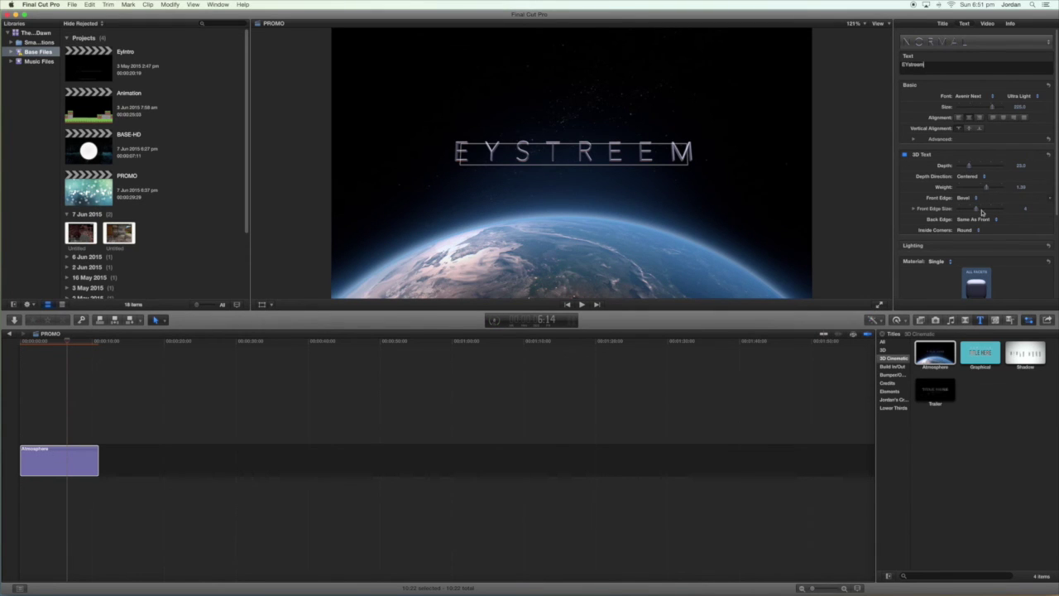
pyautogui.moveTo(968, 168); pyautogui.dragTo(998, 189)
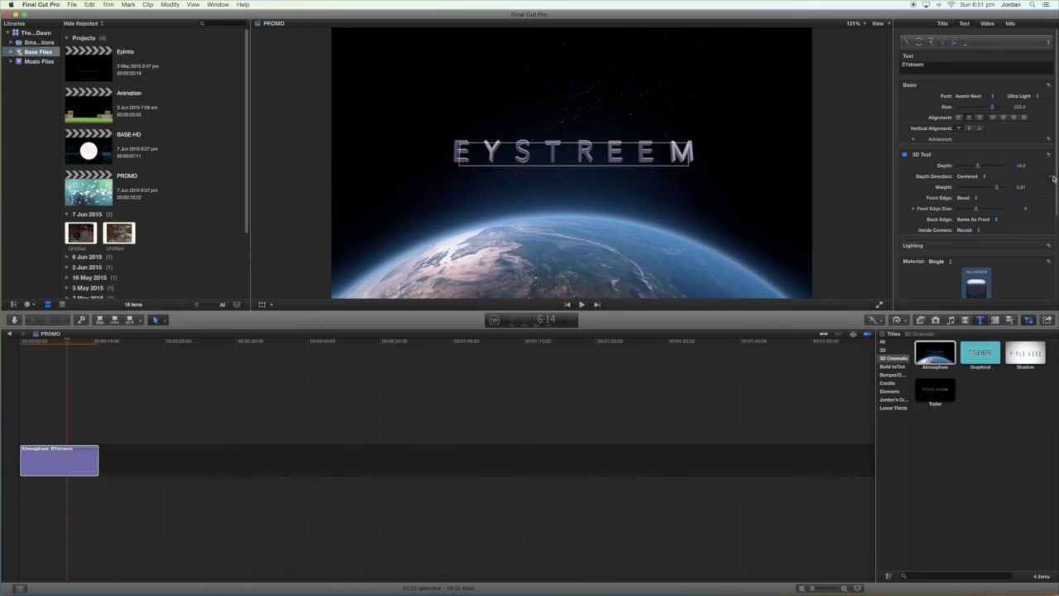
# Step: Switch the title's material from stainless steel to the Basic preset
pyautogui.scroll(-5, 1046, 285)
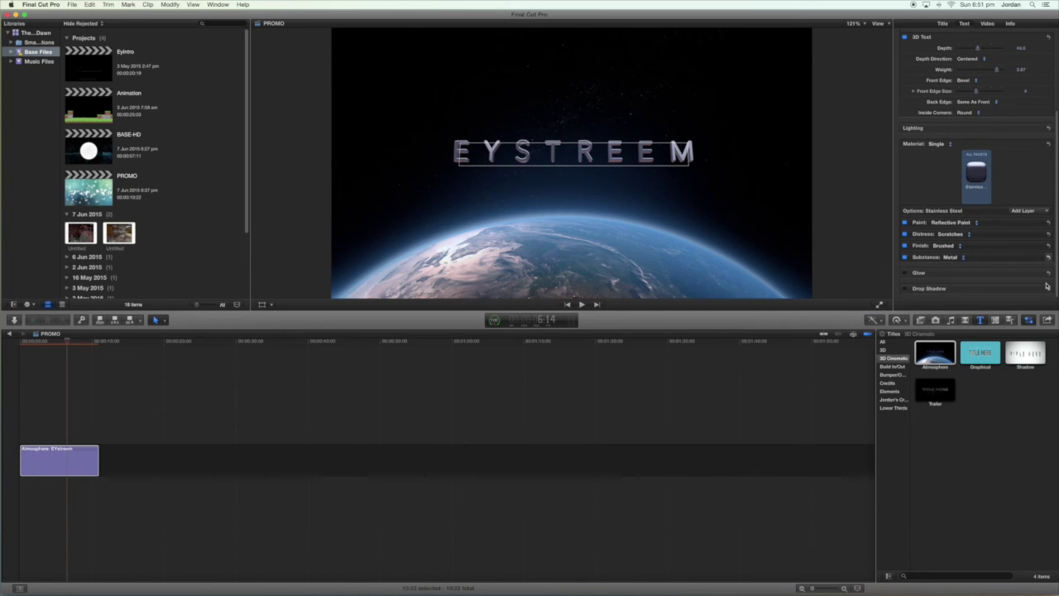
pyautogui.click(973, 223)
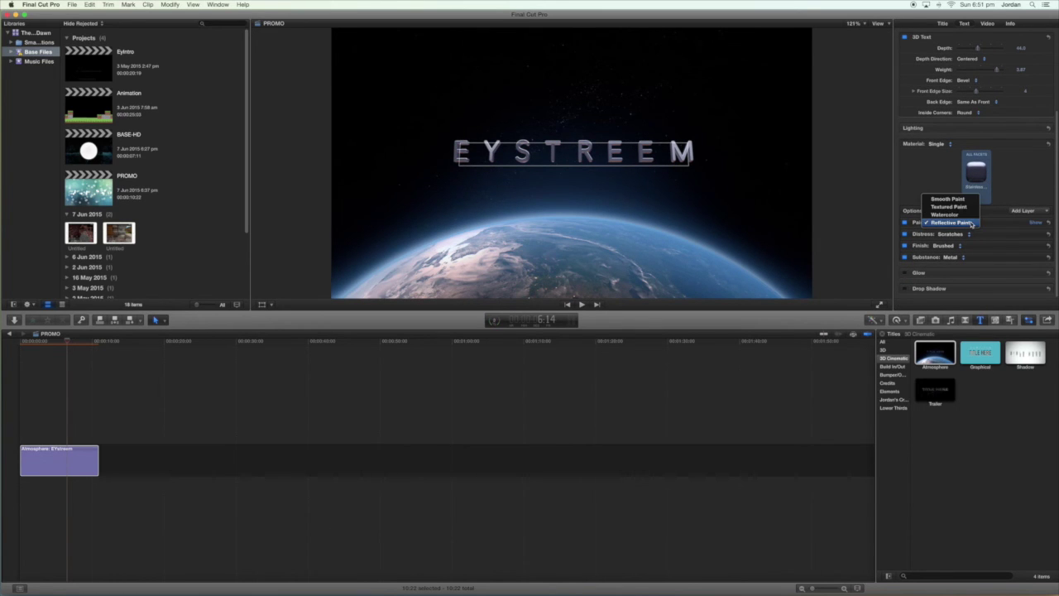
pyautogui.click(979, 182)
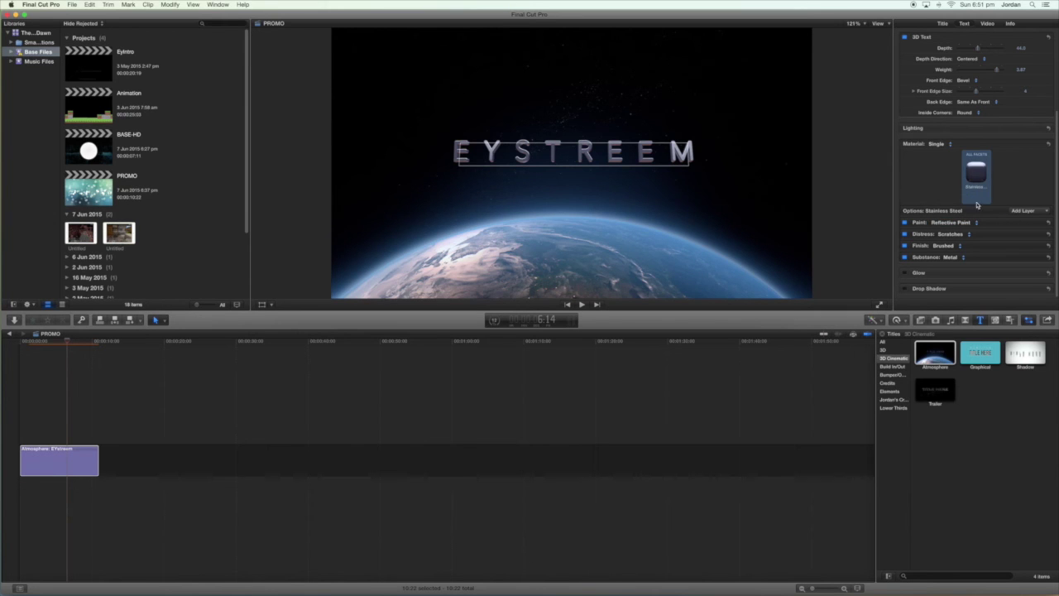
pyautogui.click(975, 174)
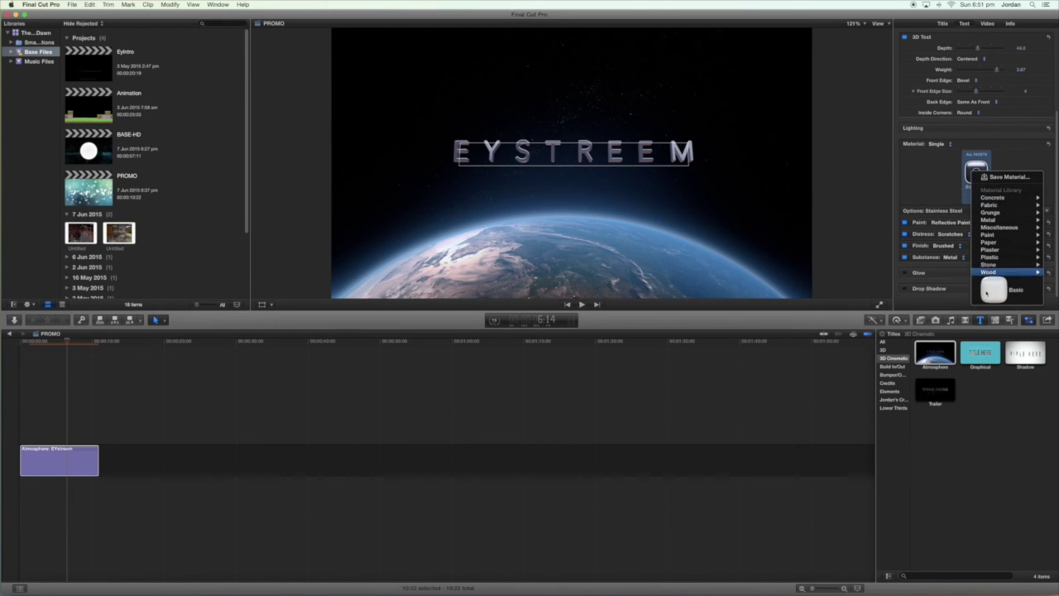
pyautogui.click(988, 293)
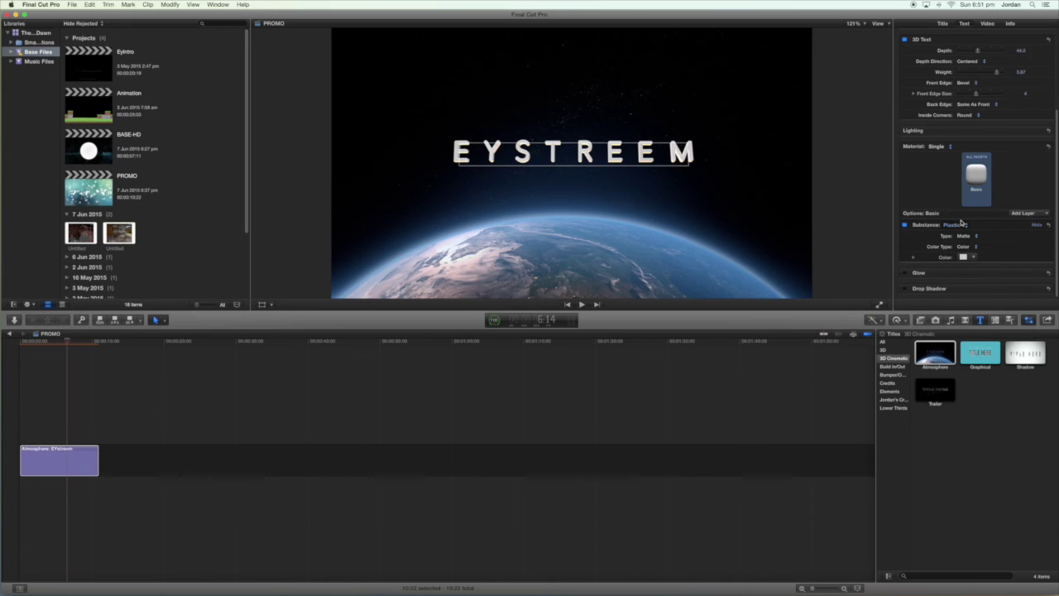
# Step: Set the plastic Substance Type to Shiny instead of Matte
pyautogui.click(952, 224)
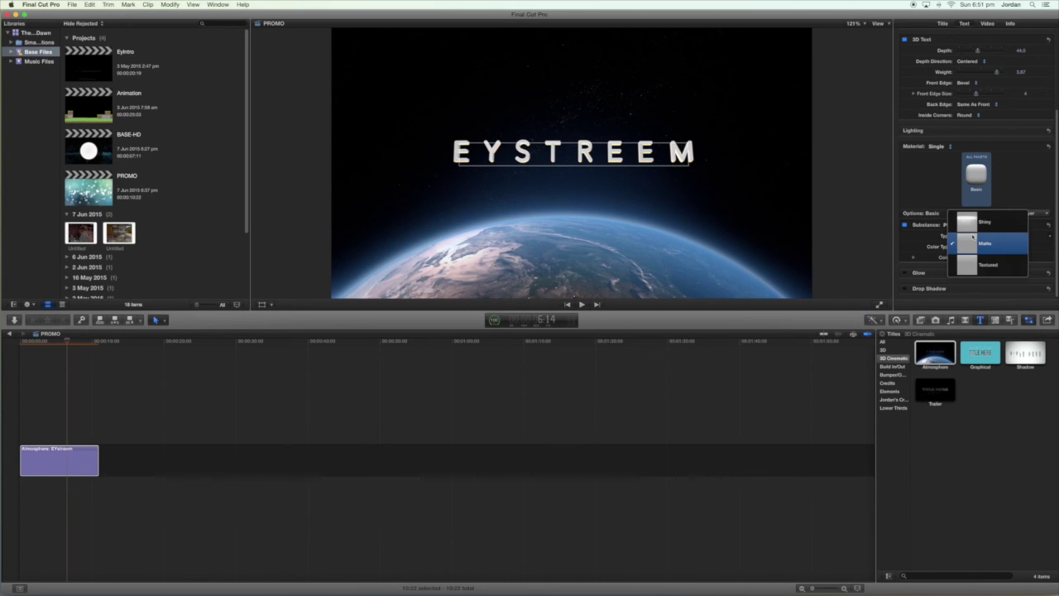
pyautogui.click(976, 266)
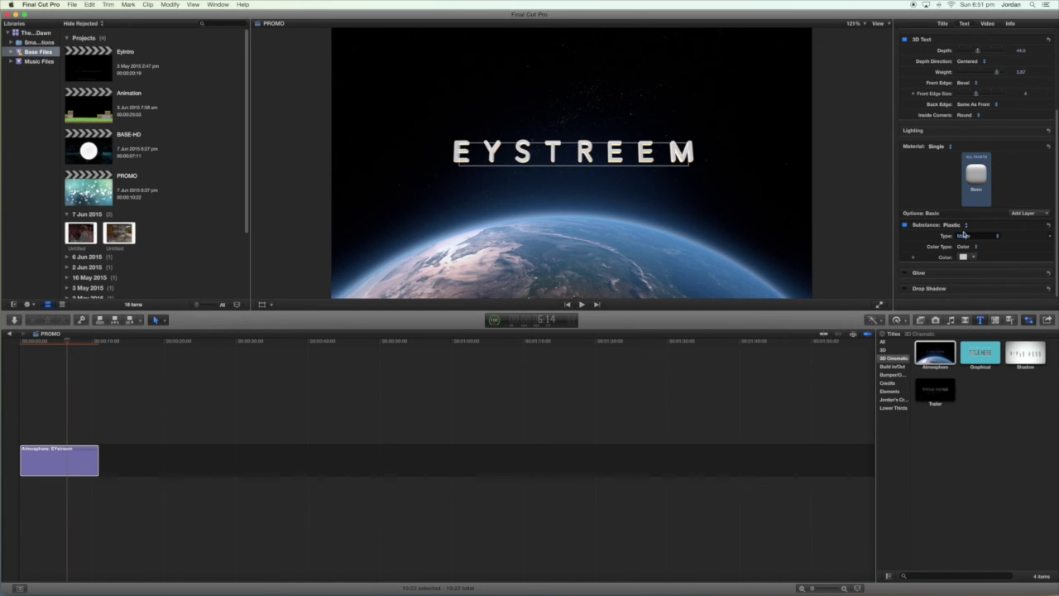
pyautogui.click(967, 238)
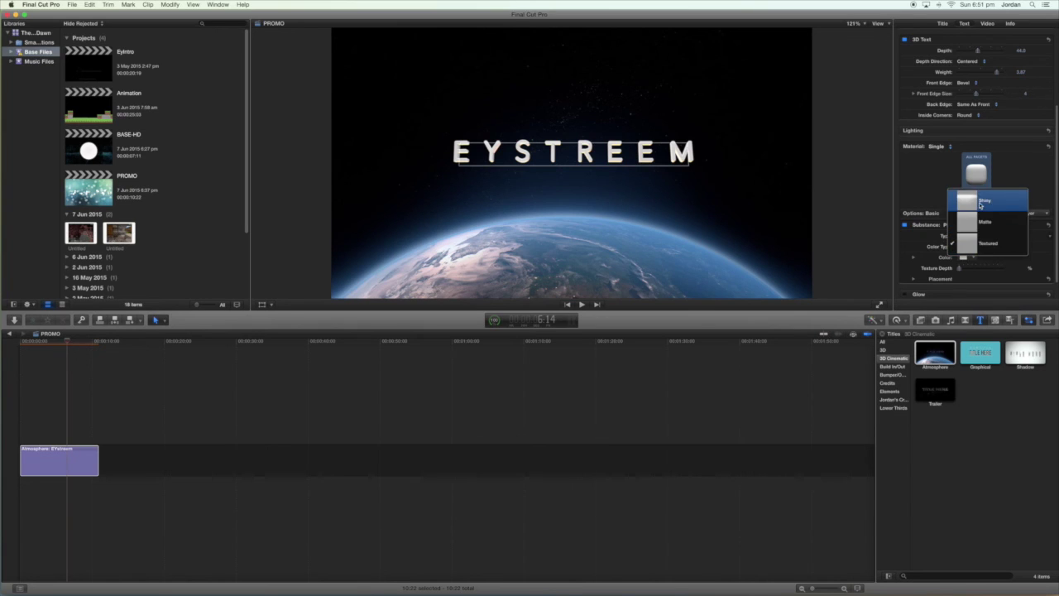
pyautogui.click(980, 204)
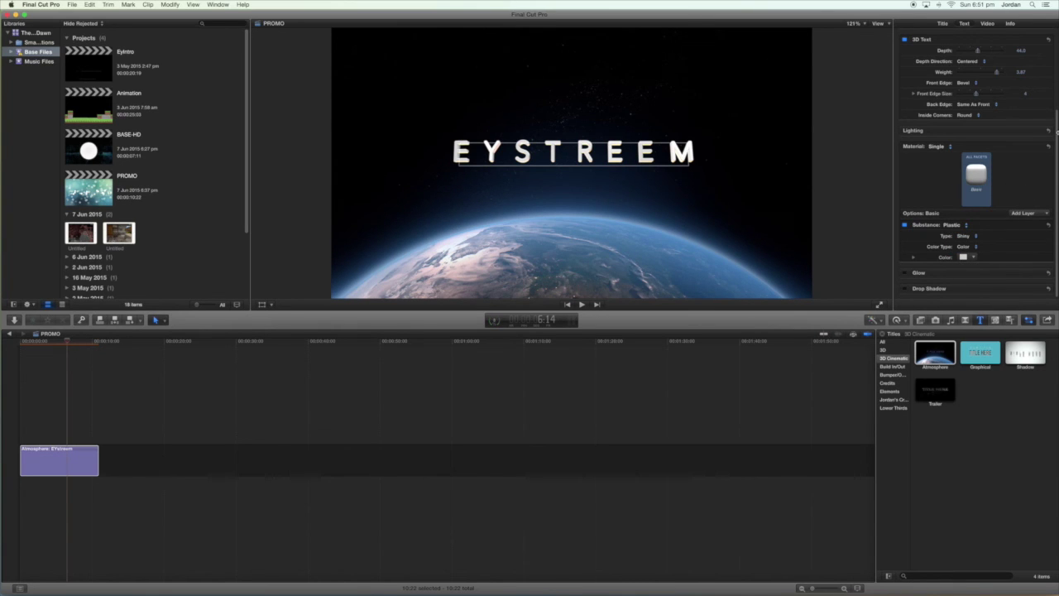
pyautogui.scroll(5, 1056, 131)
pyautogui.click(939, 45)
pyautogui.moveTo(931, 76)
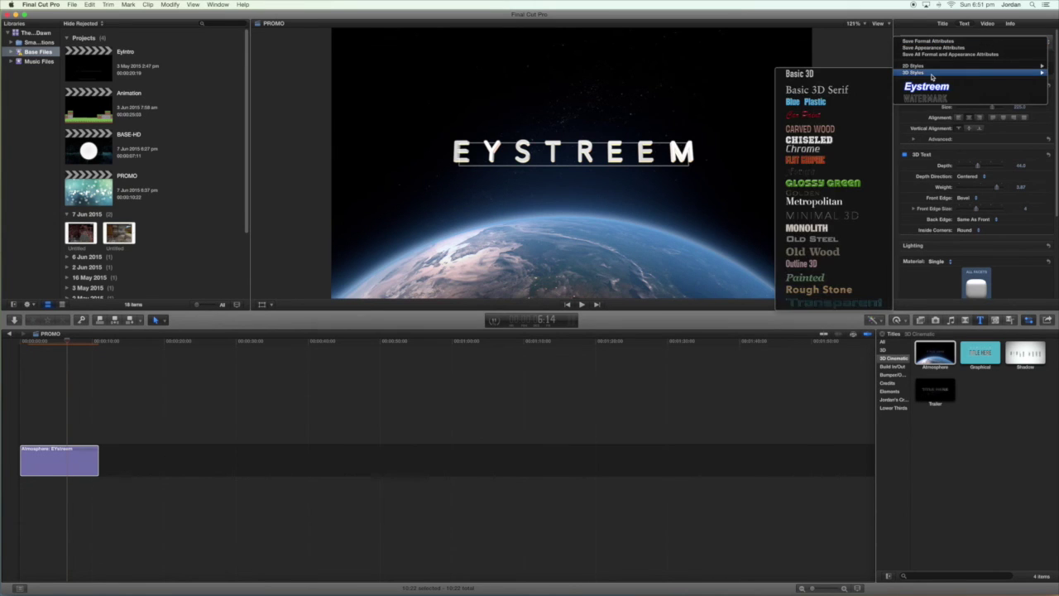
# Step: Apply the Chrome 3D style, correct the text to 'Eystreem', and lower the title's opacity
pyautogui.click(810, 150)
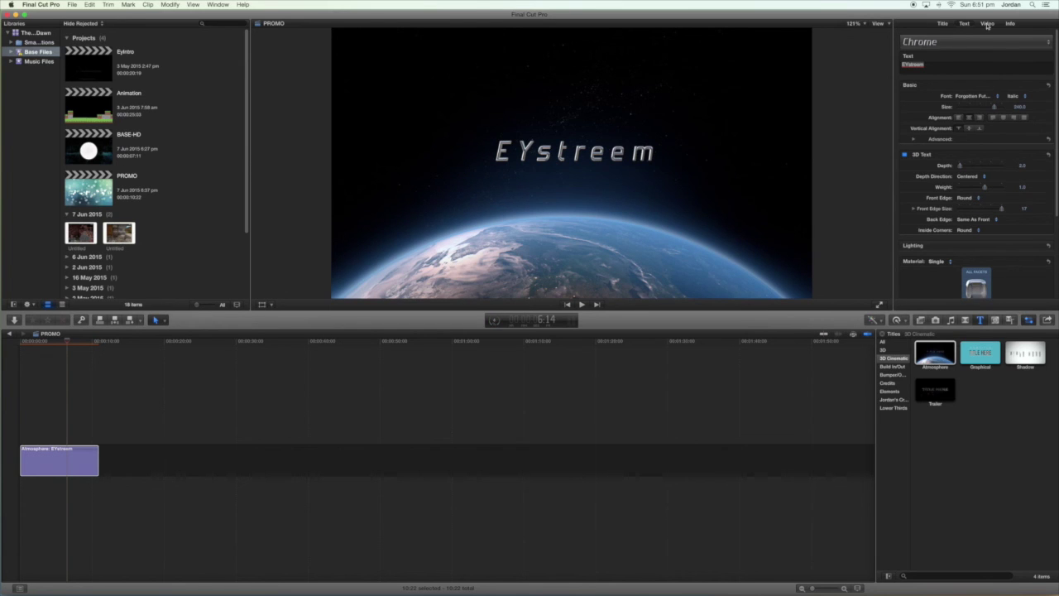
pyautogui.click(910, 64)
pyautogui.press('BackSpace')
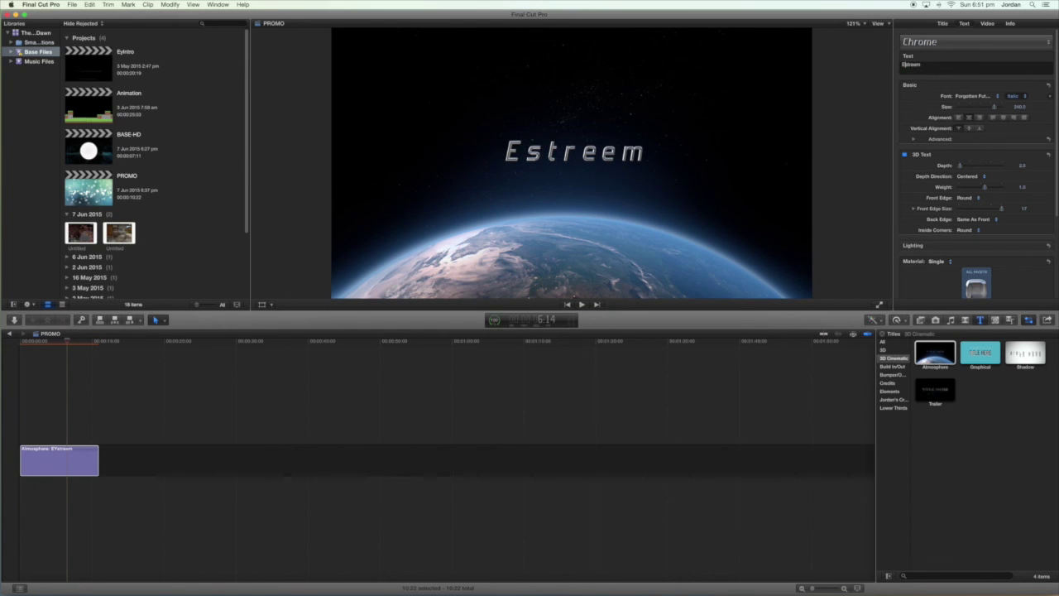
pyautogui.write('y')
pyautogui.click(986, 24)
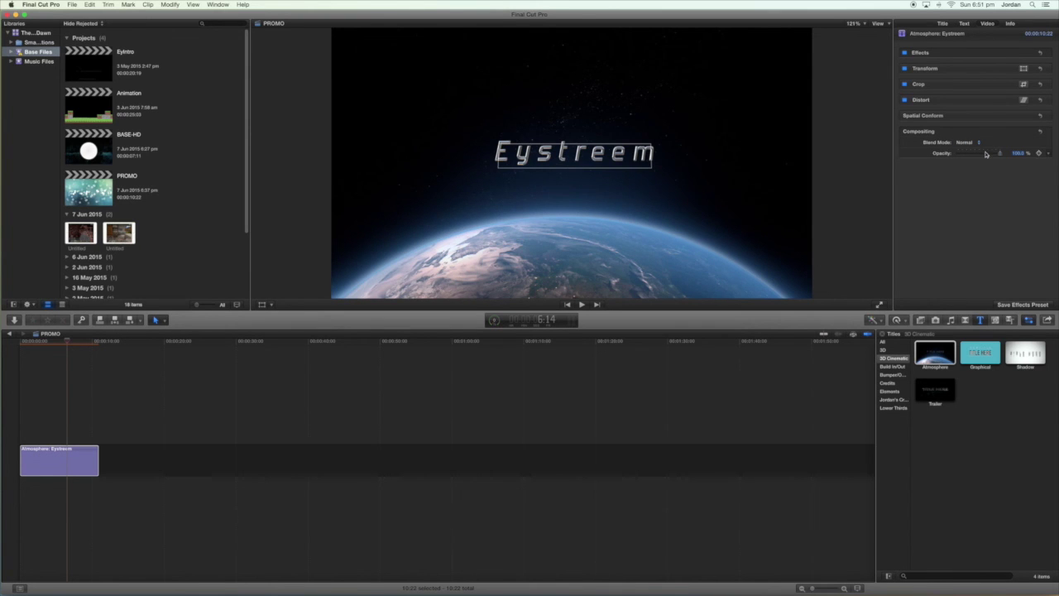
pyautogui.moveTo(986, 154); pyautogui.dragTo(1031, 172)
# Step: Replace the old title with the Graphical title on the PROMO timeline
pyautogui.press('Delete')
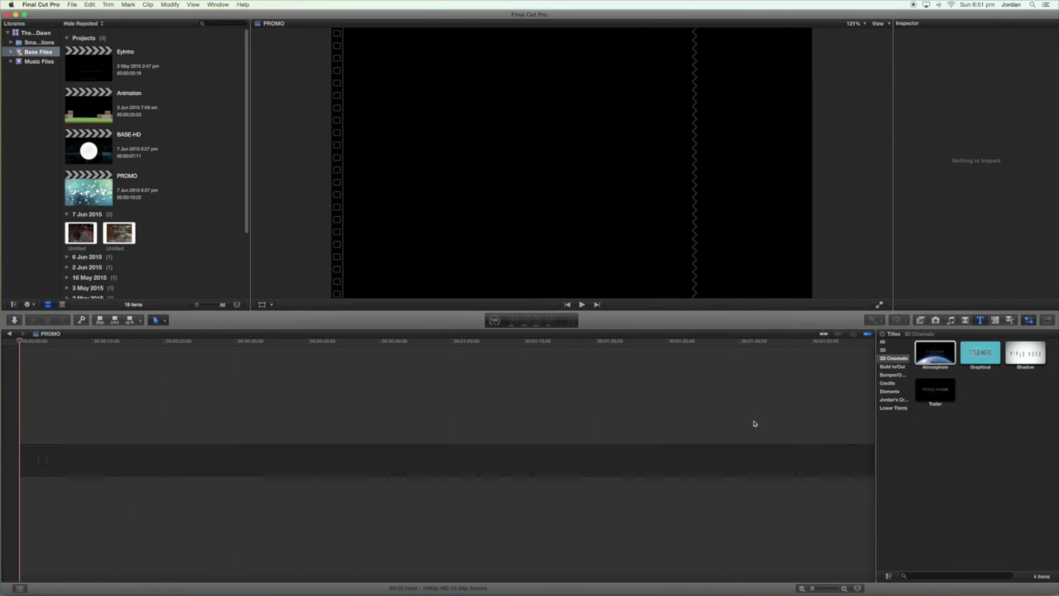
pyautogui.click(943, 395)
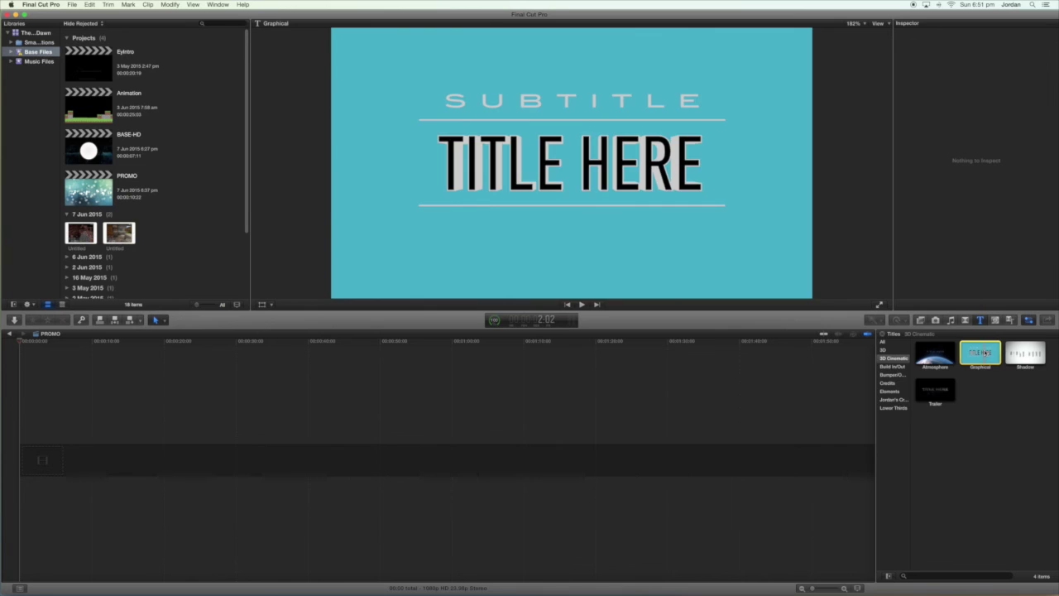
pyautogui.moveTo(980, 353); pyautogui.dragTo(123, 472)
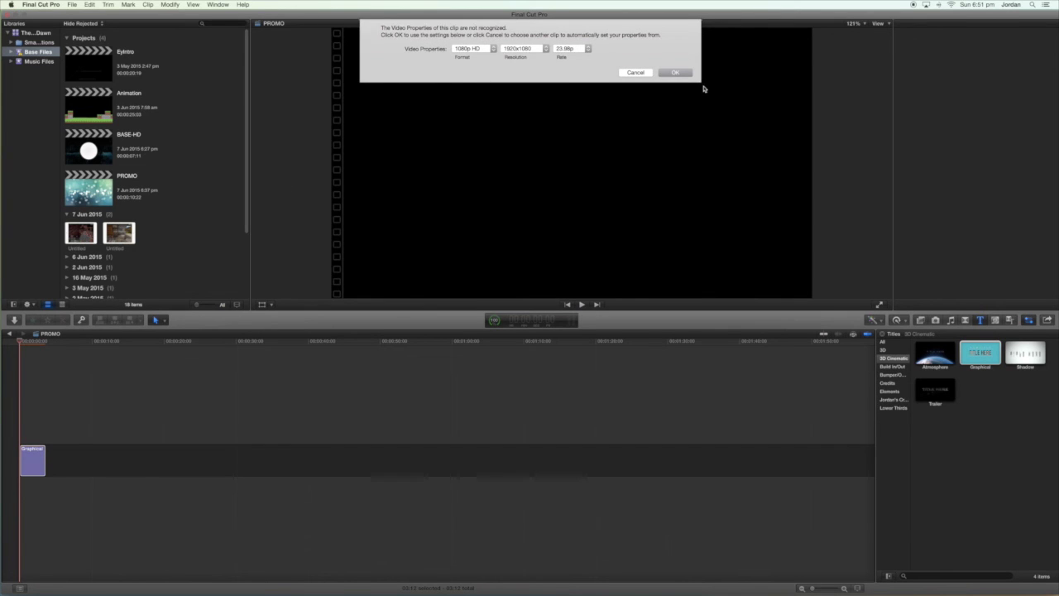
pyautogui.click(677, 72)
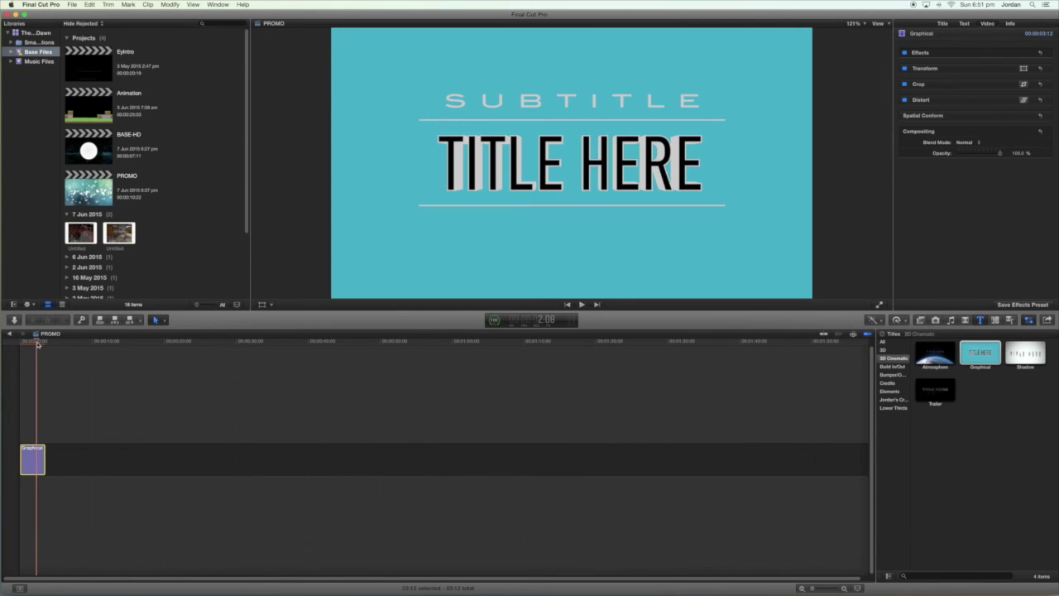
# Step: Give the SUBTITLE line the Blue Plastic 3D style, then pick Assembler from All titles
pyautogui.doubleClick(686, 105)
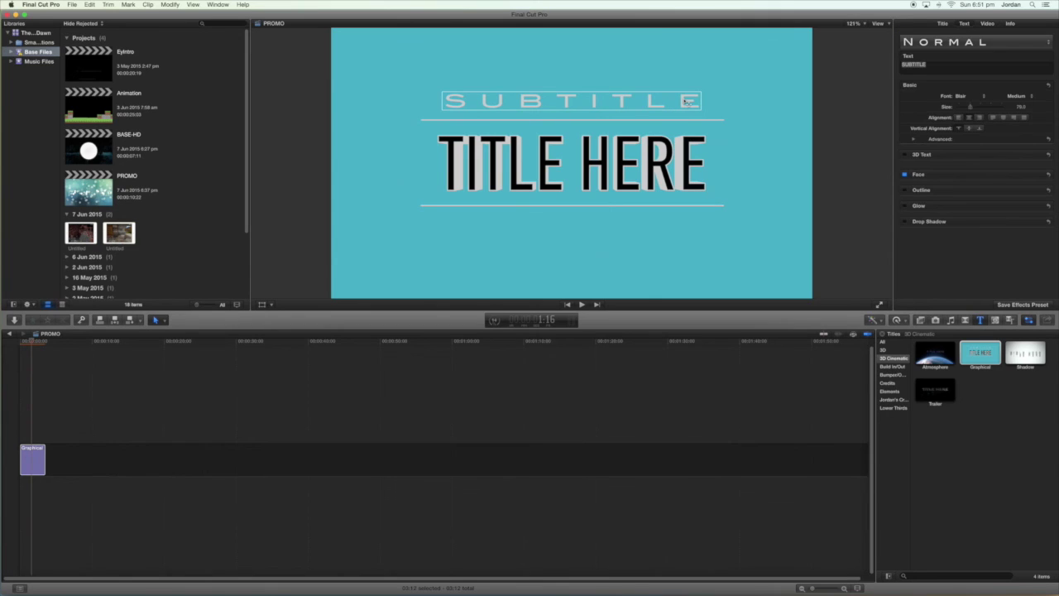
pyautogui.doubleClick(700, 103)
pyautogui.click(963, 45)
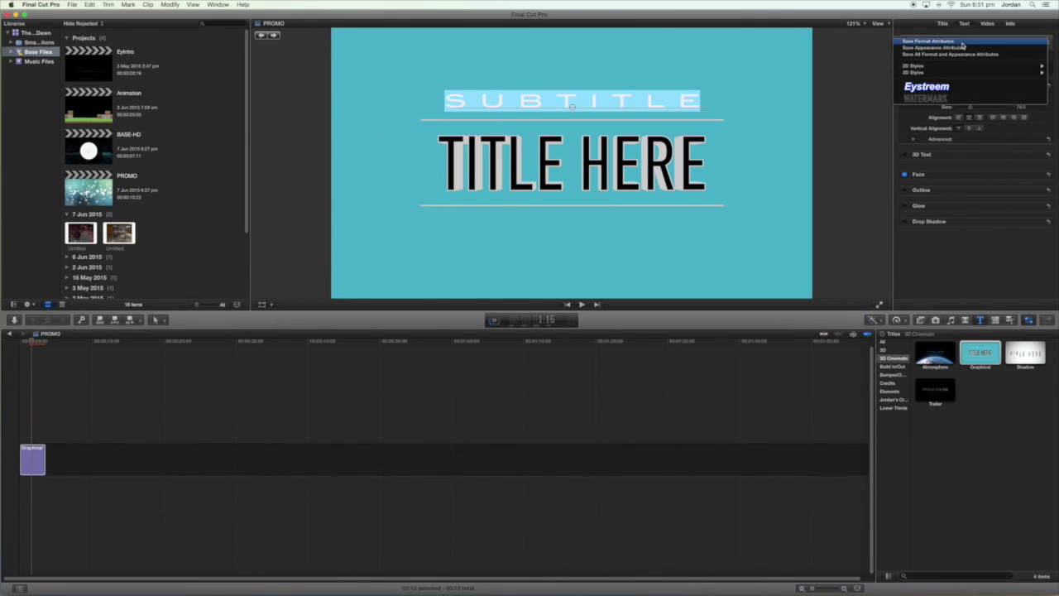
pyautogui.moveTo(949, 76)
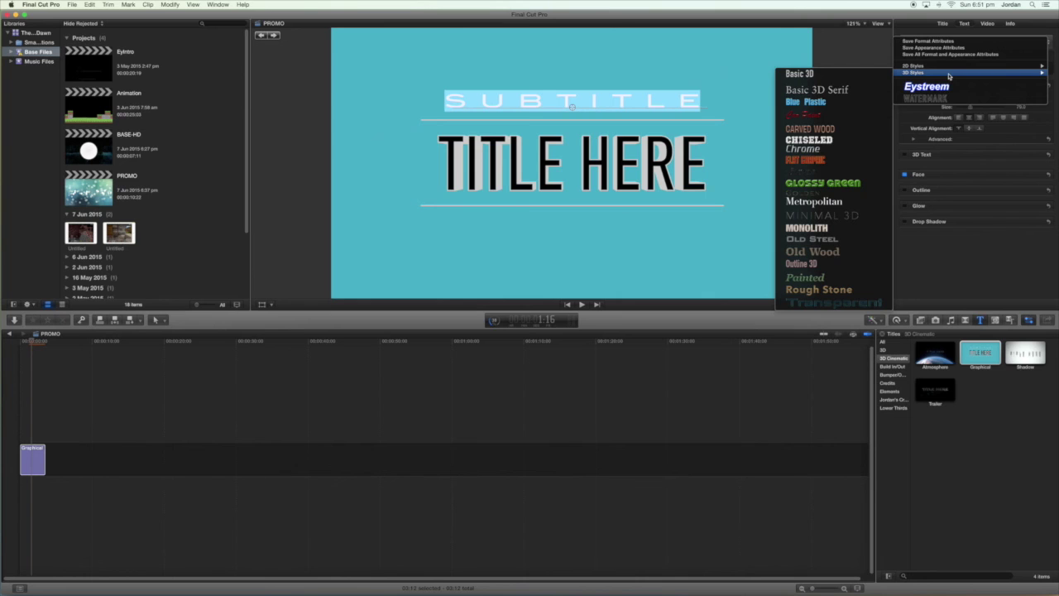
pyautogui.click(841, 103)
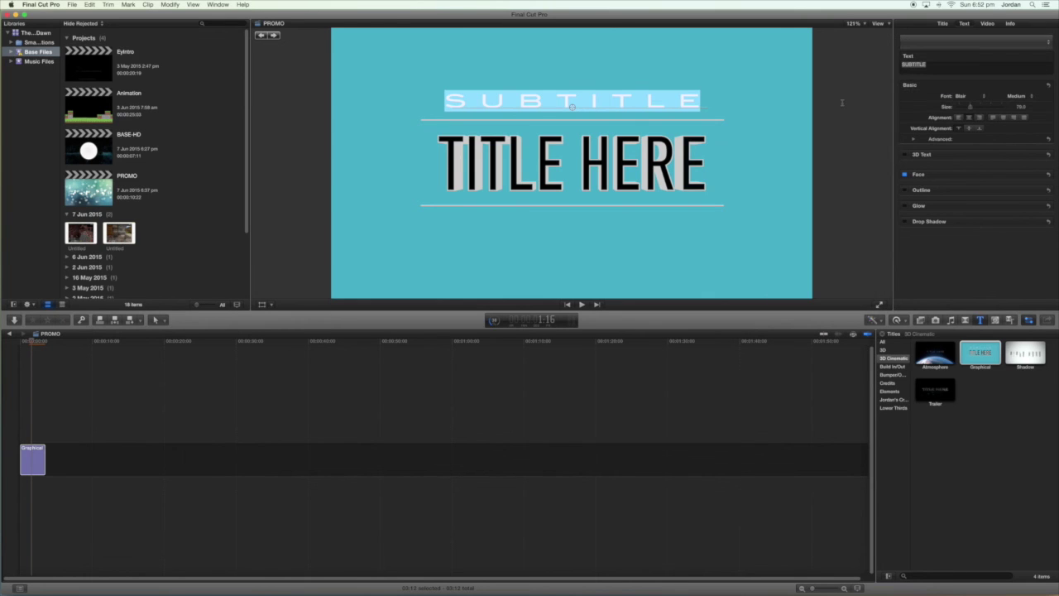
pyautogui.click(769, 102)
pyautogui.click(660, 136)
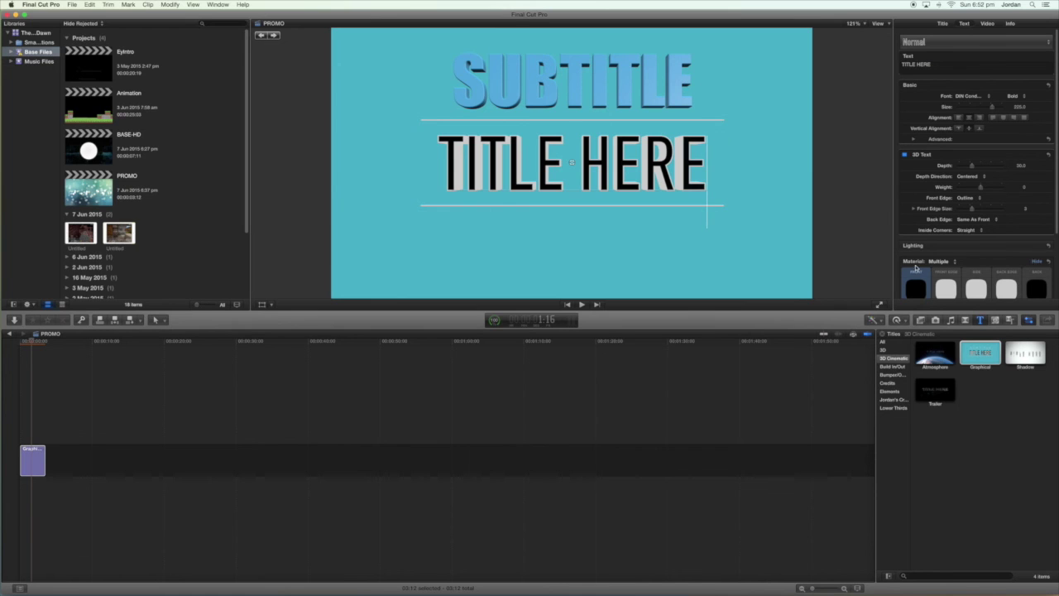
pyautogui.click(884, 342)
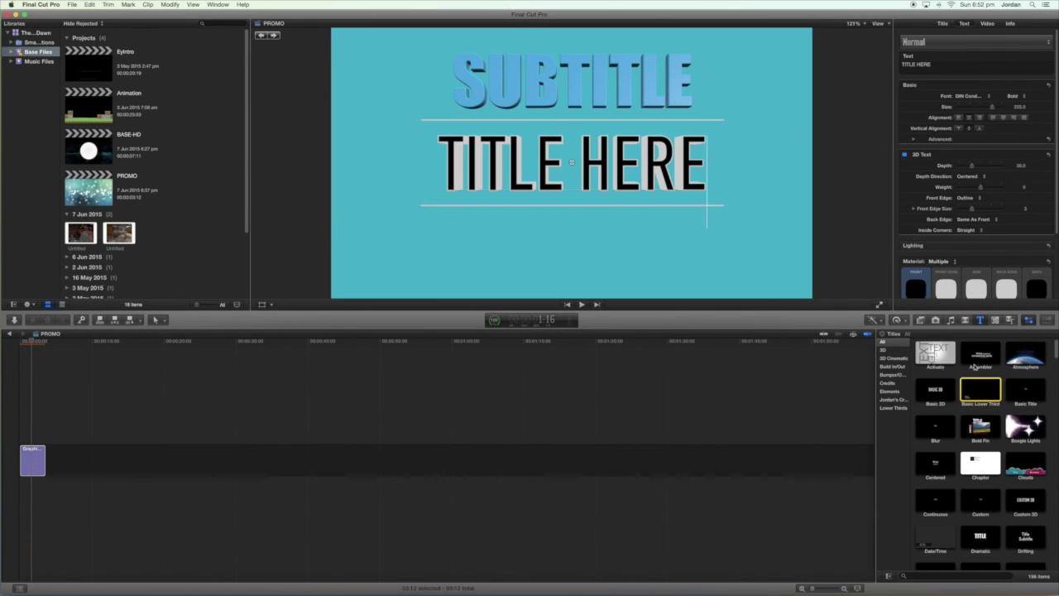
pyautogui.click(977, 359)
# Step: Replace the clip with Assembler, apply the red Flat Graphic 3D style, and reduce Size to 86.0
pyautogui.moveTo(978, 359); pyautogui.dragTo(32, 459)
pyautogui.click(34, 461)
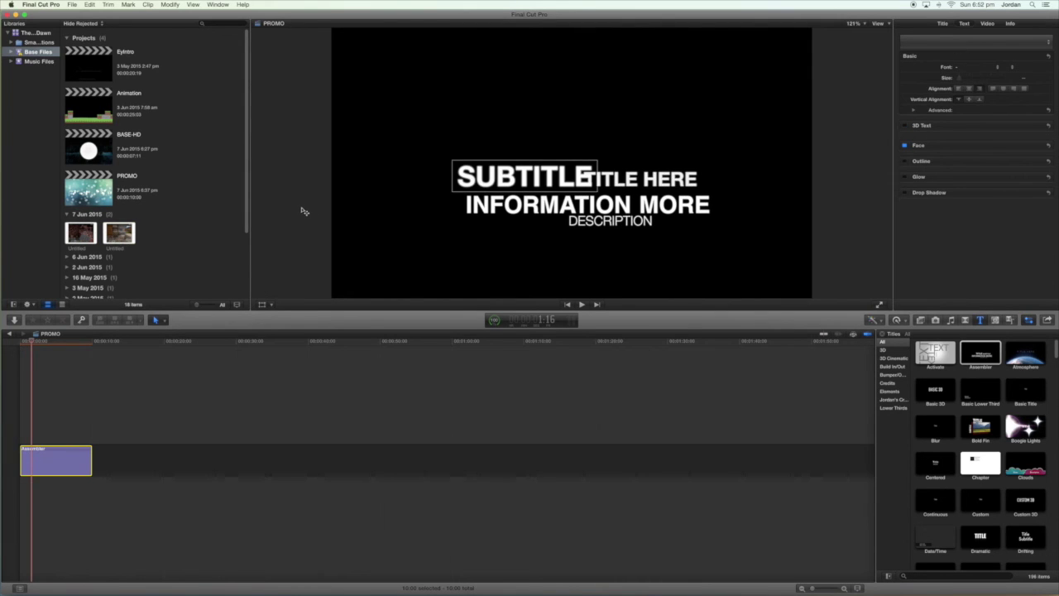
pyautogui.click(54, 341)
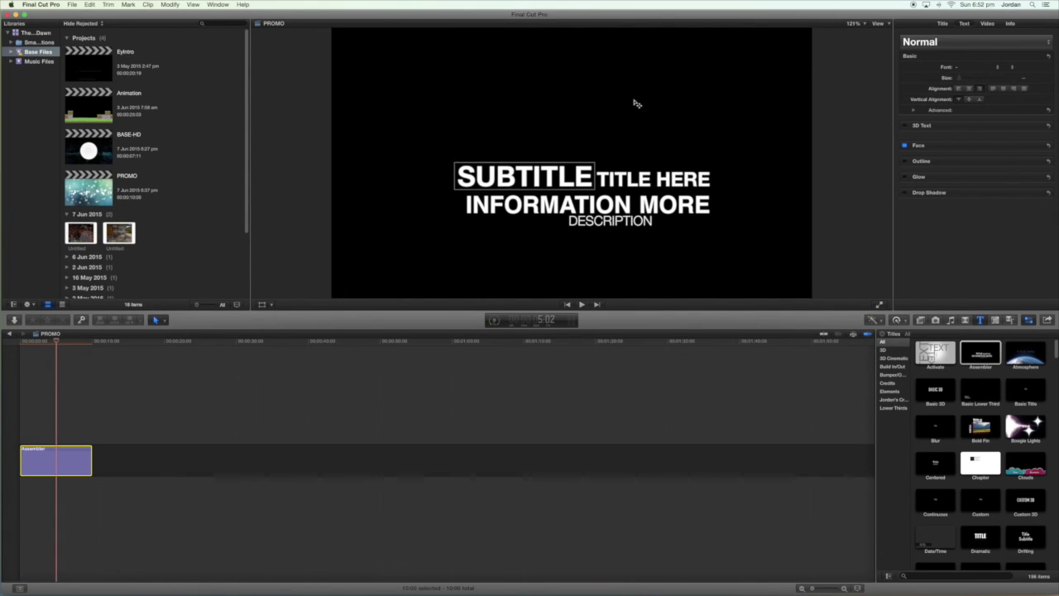
pyautogui.click(941, 41)
pyautogui.moveTo(933, 74)
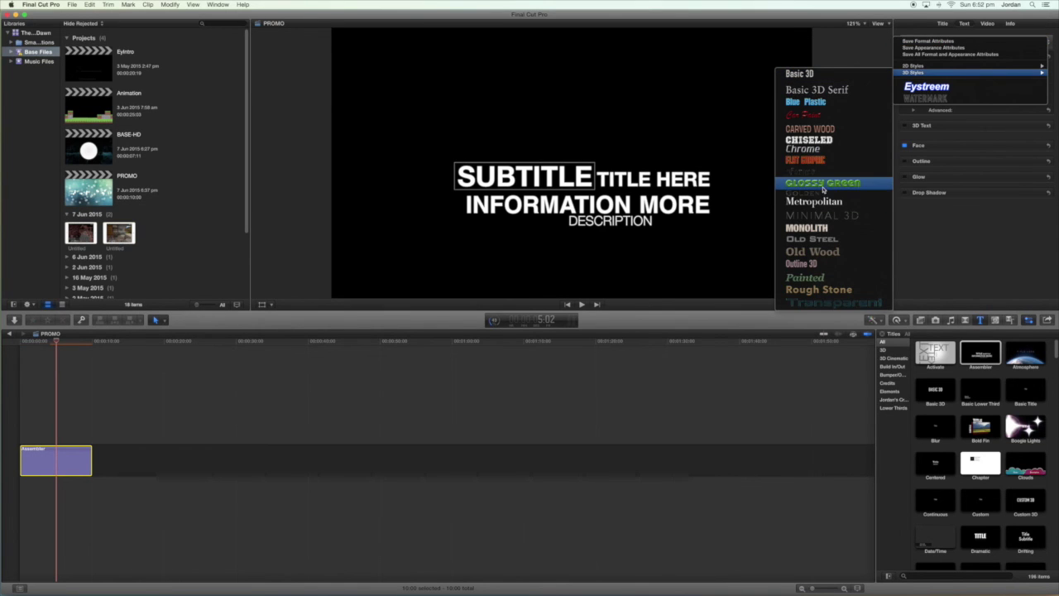
pyautogui.click(823, 160)
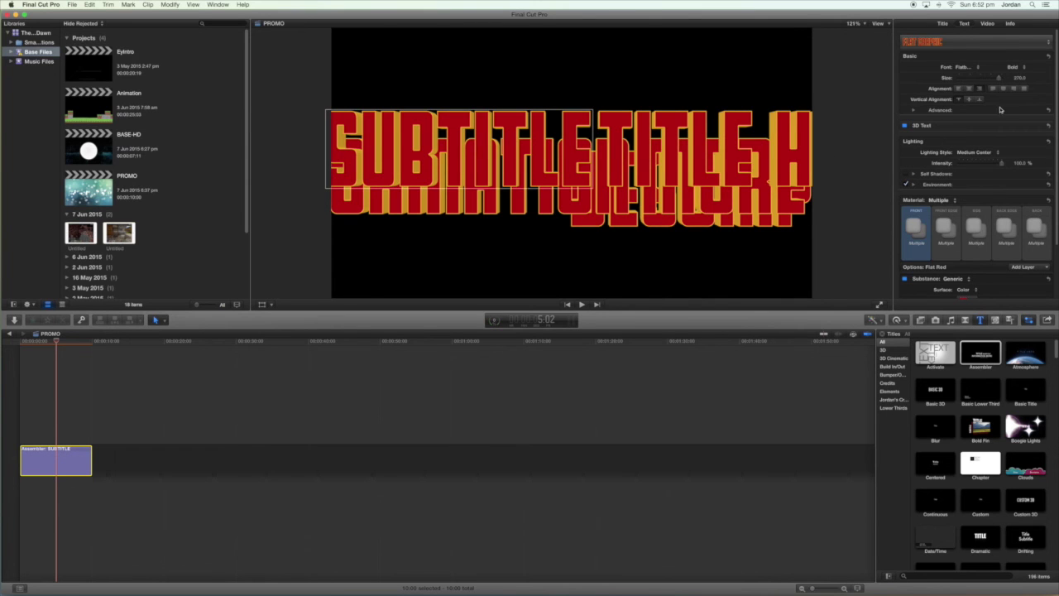
pyautogui.moveTo(985, 81); pyautogui.dragTo(970, 87)
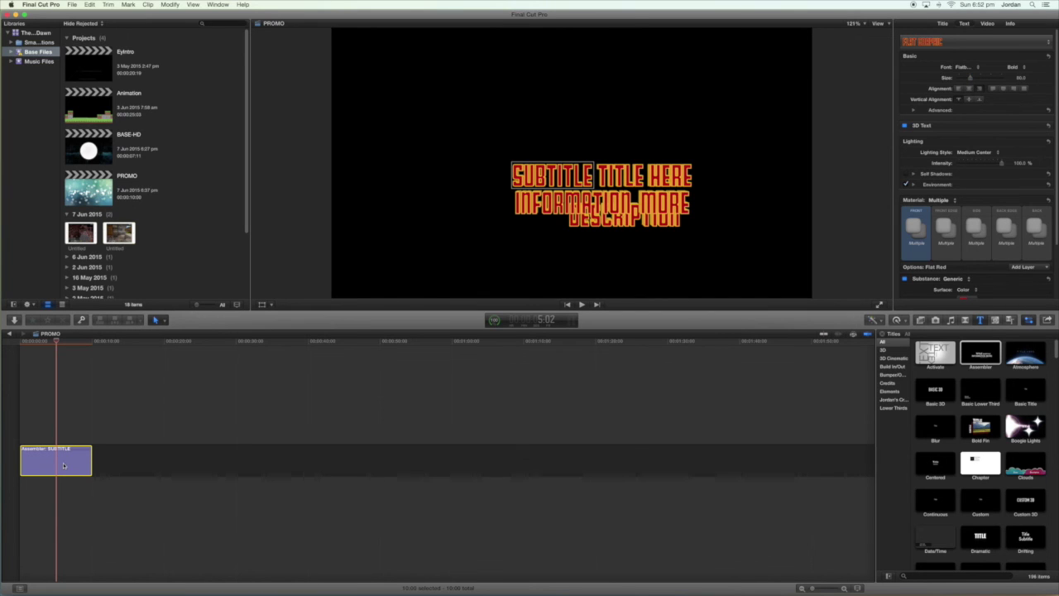
# Step: Swap the Assembler clip for a Custom title and apply Blue Plastic to its word 'Title'
pyautogui.press('Delete')
pyautogui.moveTo(991, 499); pyautogui.dragTo(50, 460)
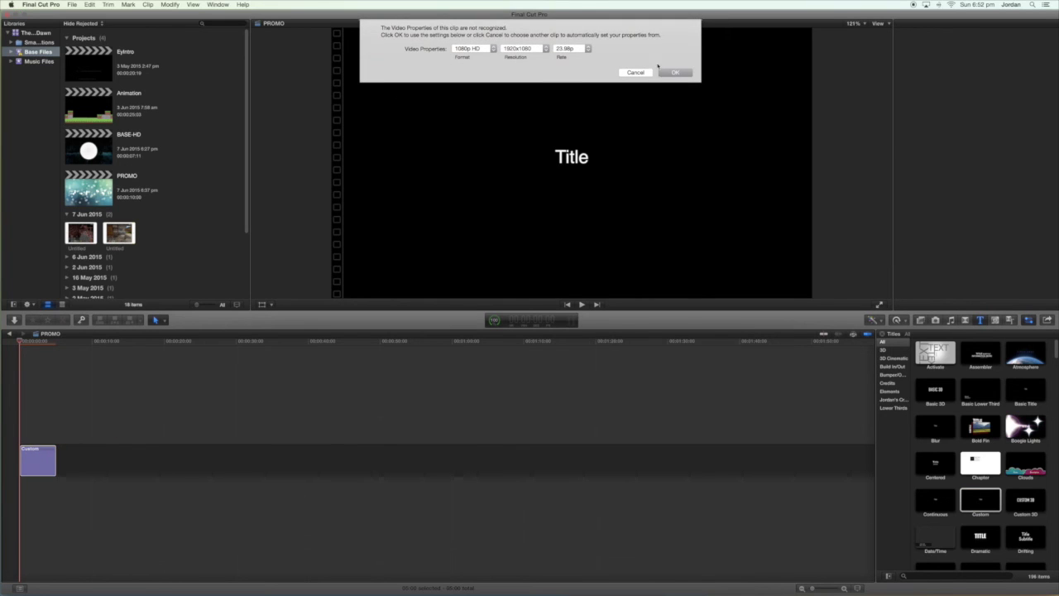
pyautogui.click(675, 72)
pyautogui.doubleClick(593, 158)
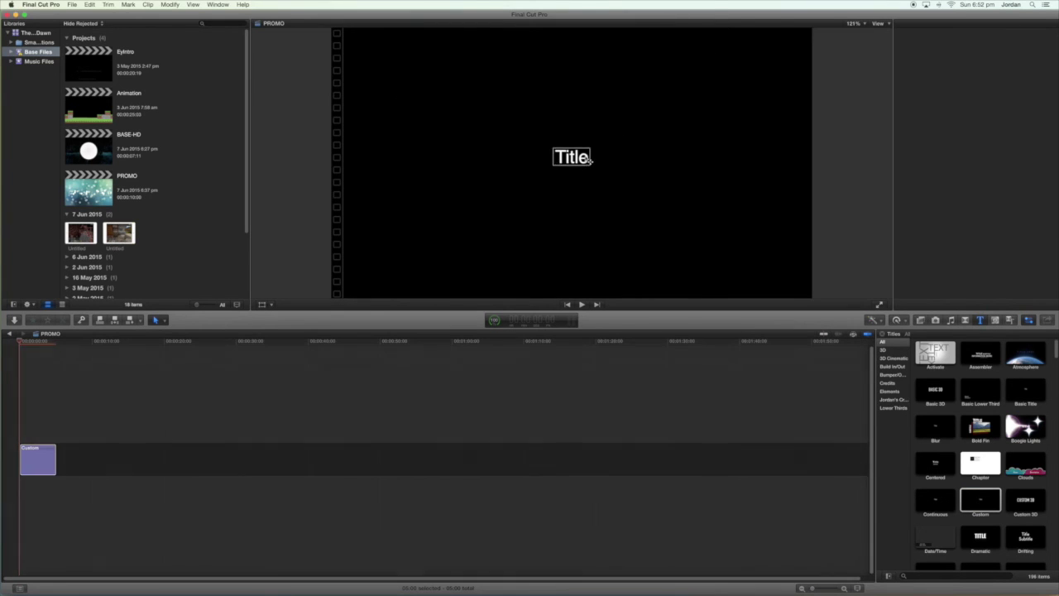
pyautogui.click(964, 40)
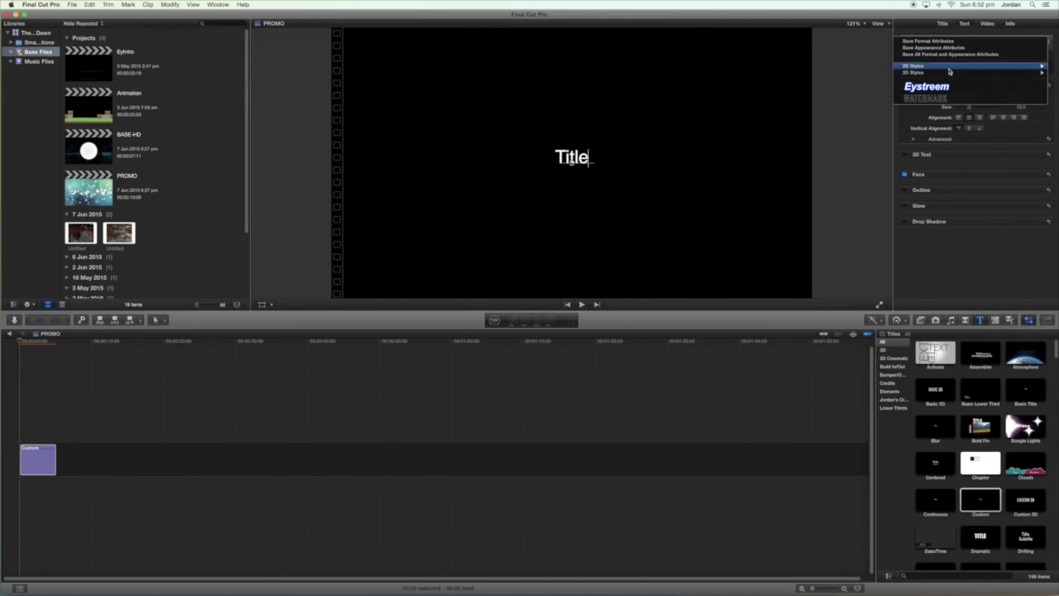
pyautogui.moveTo(945, 77)
pyautogui.click(804, 101)
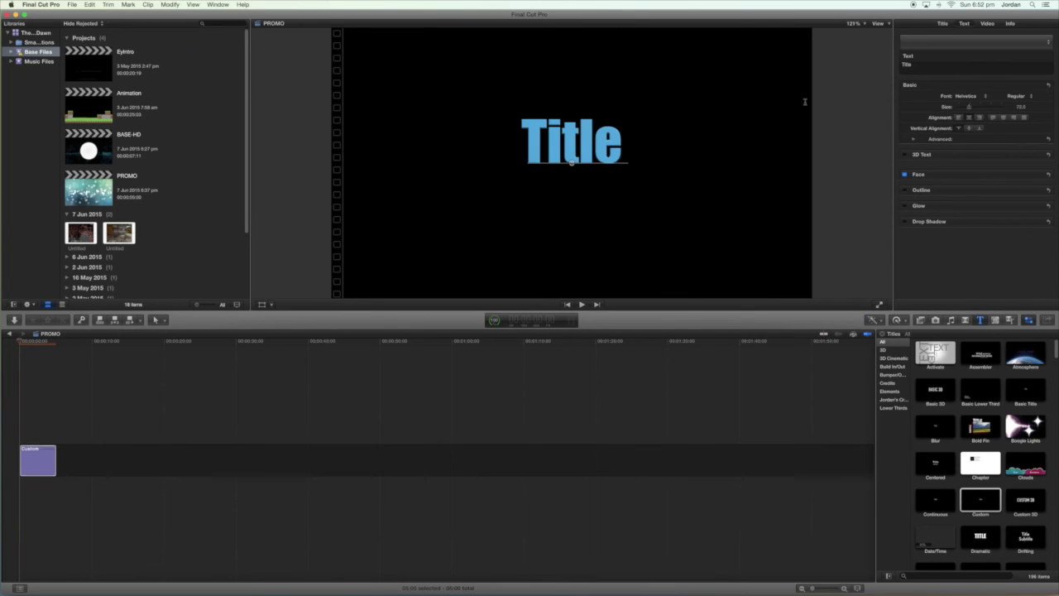